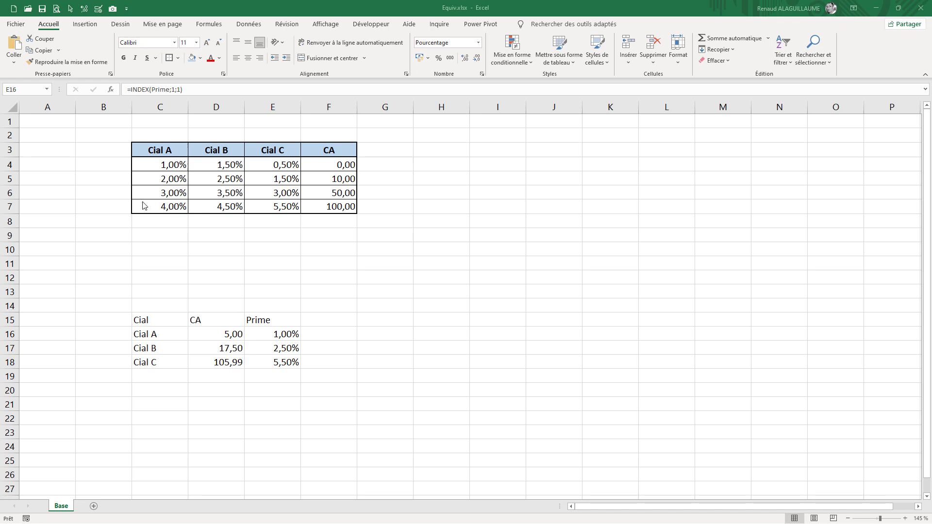
Step: Examine the commission rates in C4:E7 and the CA thresholds in F4:F7 on the Base sheet
left_click_drag(166, 164, 338, 204)
left_click(343, 166)
left_click(342, 179)
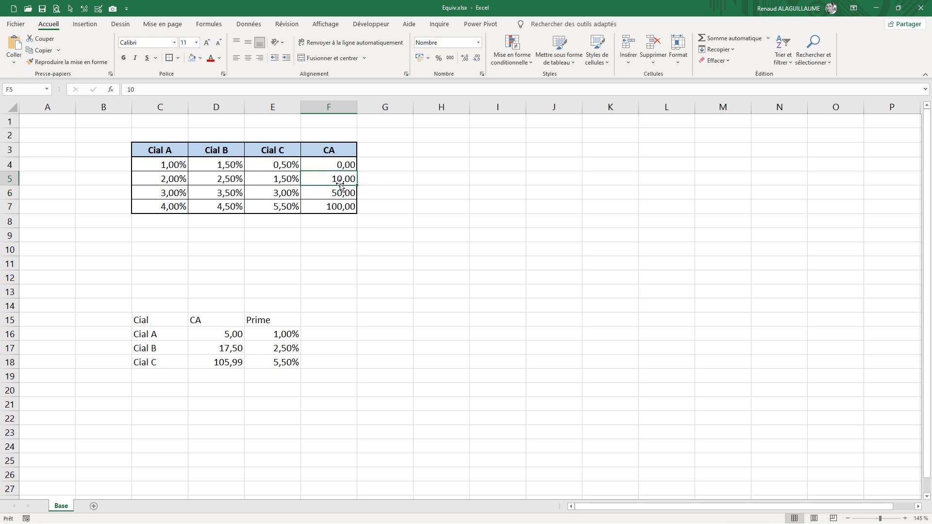
double_click(340, 193)
left_click(337, 204)
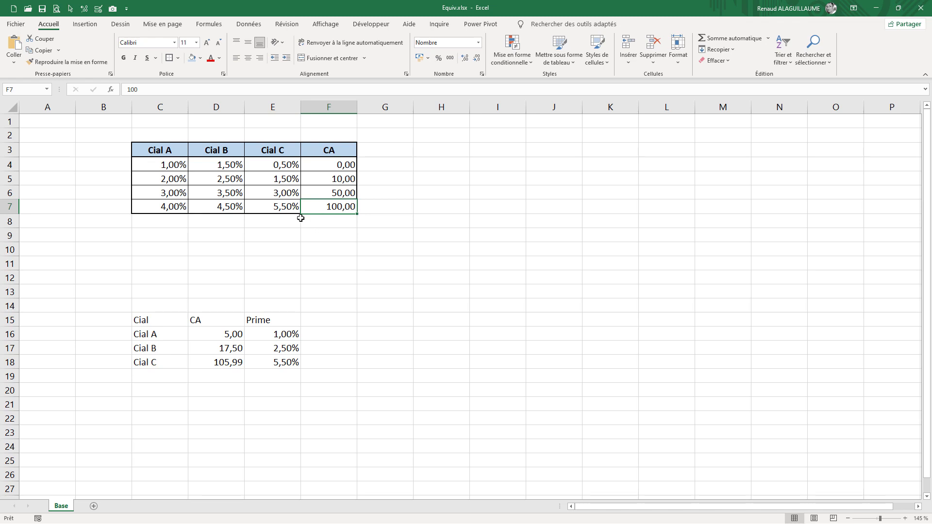
left_click_drag(168, 168, 260, 205)
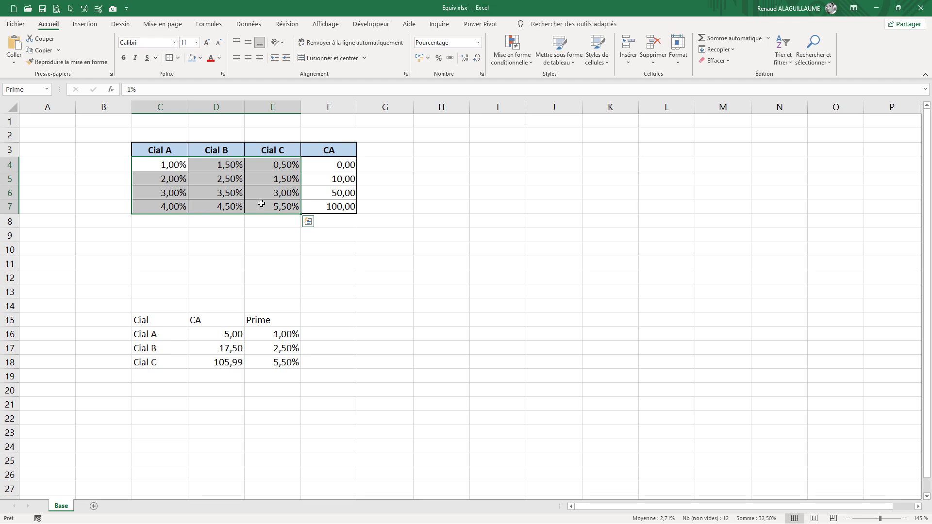
Step: Review the Cial, CA and Prime entries in rows 16 to 18 and inspect the INDEX formula's arguments in E16
left_click(162, 335)
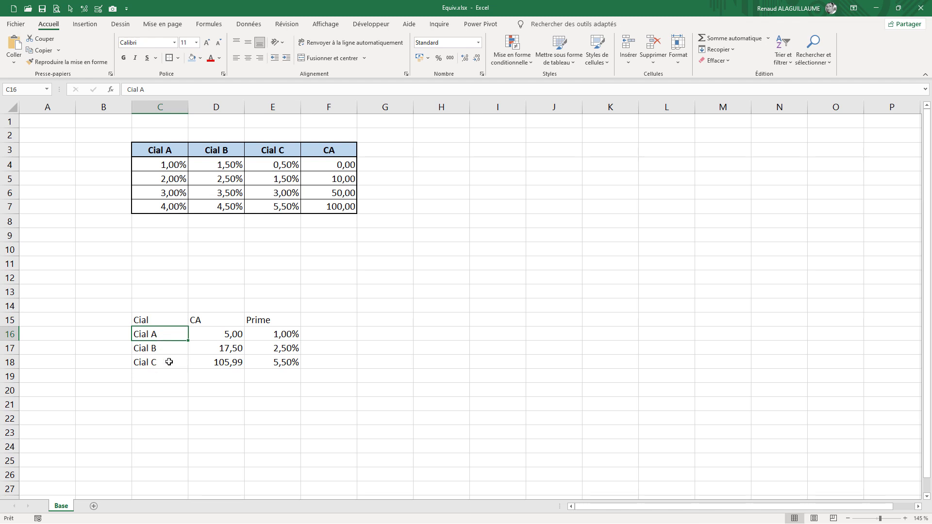
left_click_drag(216, 339, 215, 364)
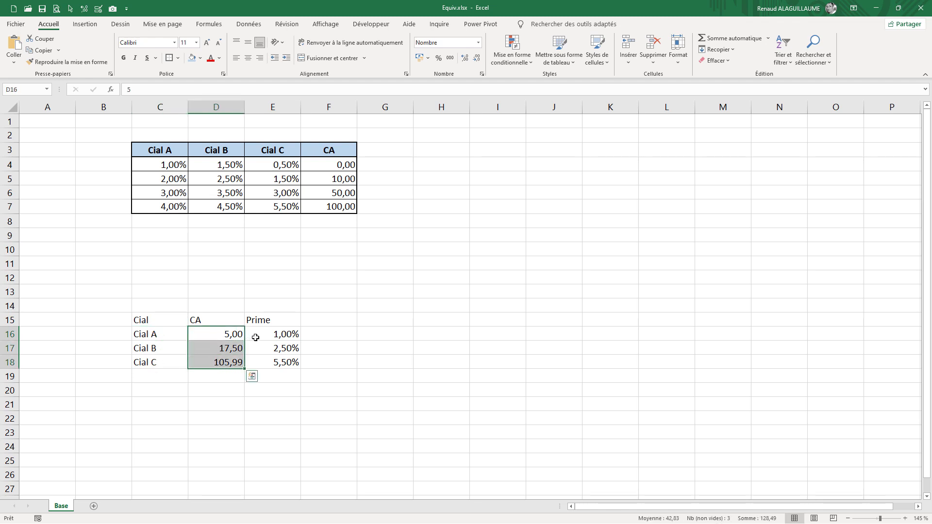
left_click(275, 340)
left_click_drag(274, 340, 273, 363)
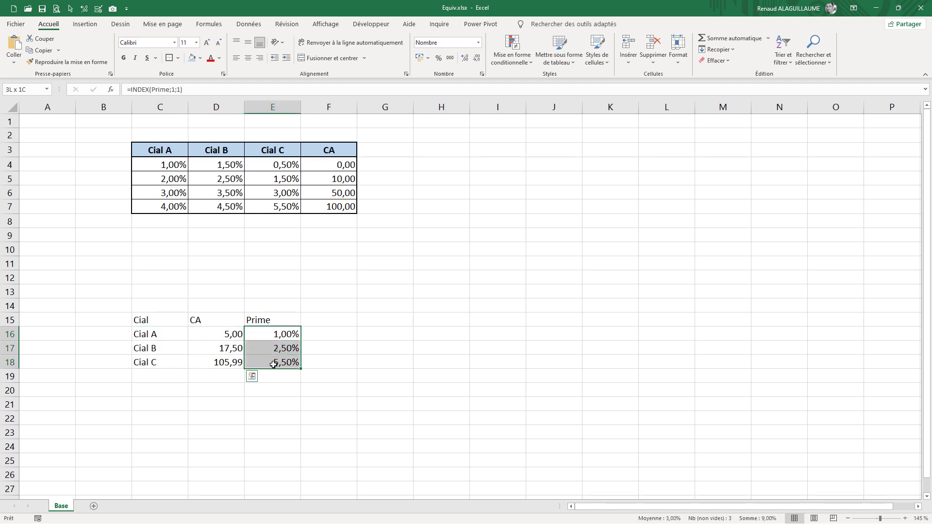
double_click(271, 335)
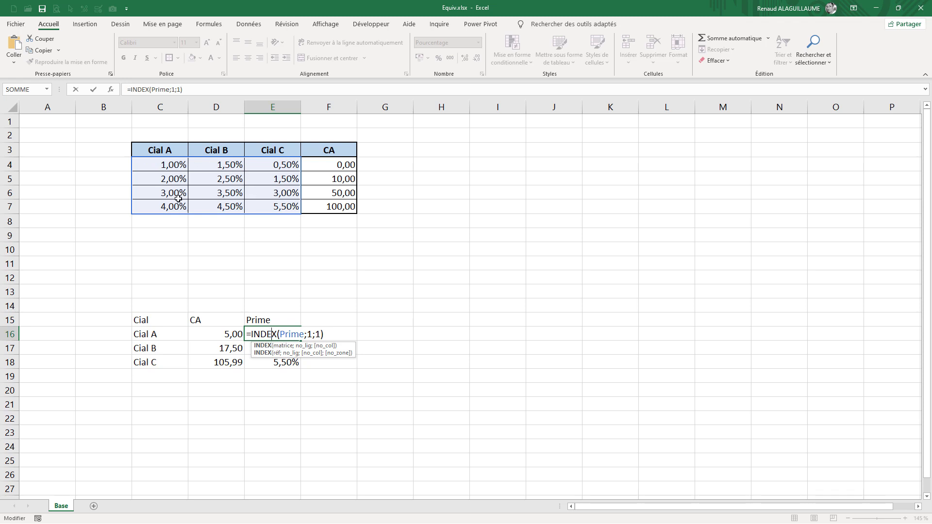
left_click(311, 334)
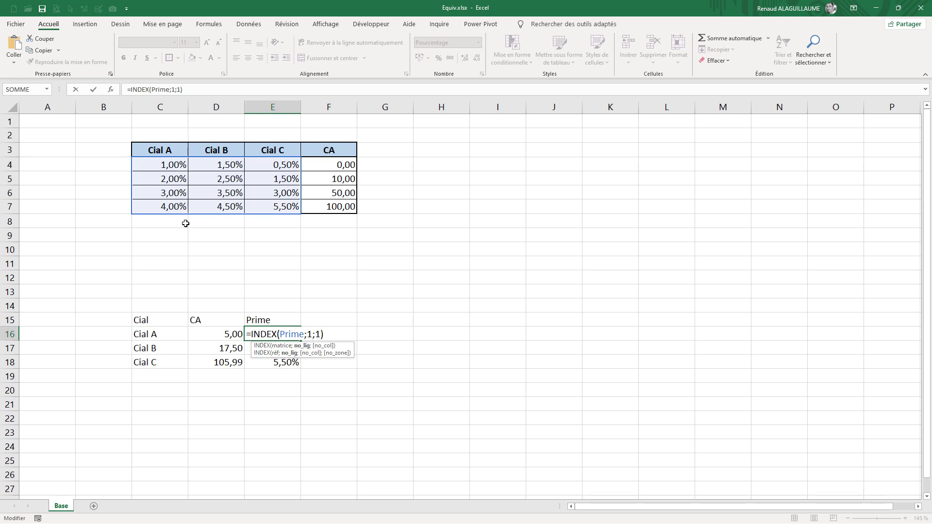
key("ctrl+Return")
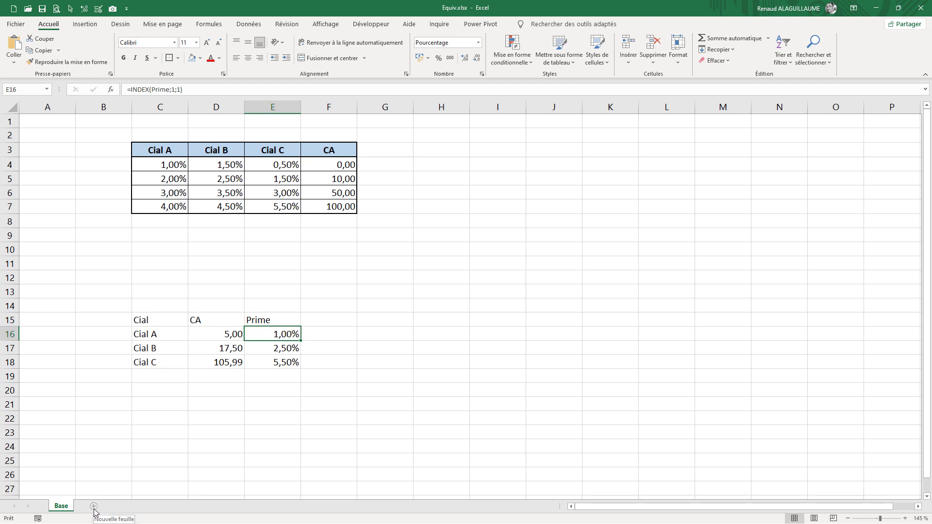
Step: Add a new worksheet and enter the letters B, E, T, A and D in cells B1 to F1
key("shift+F11")
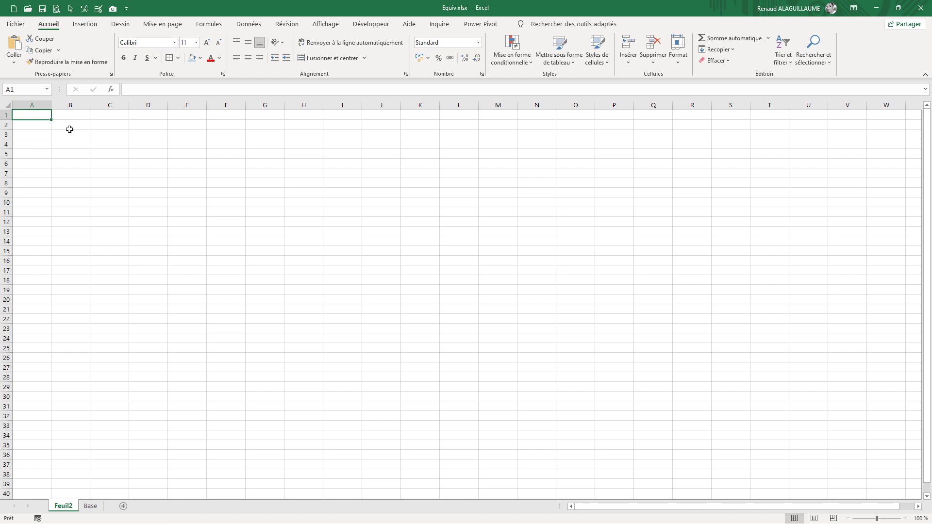
scroll(68, 128, "up", 4, "ctrl")
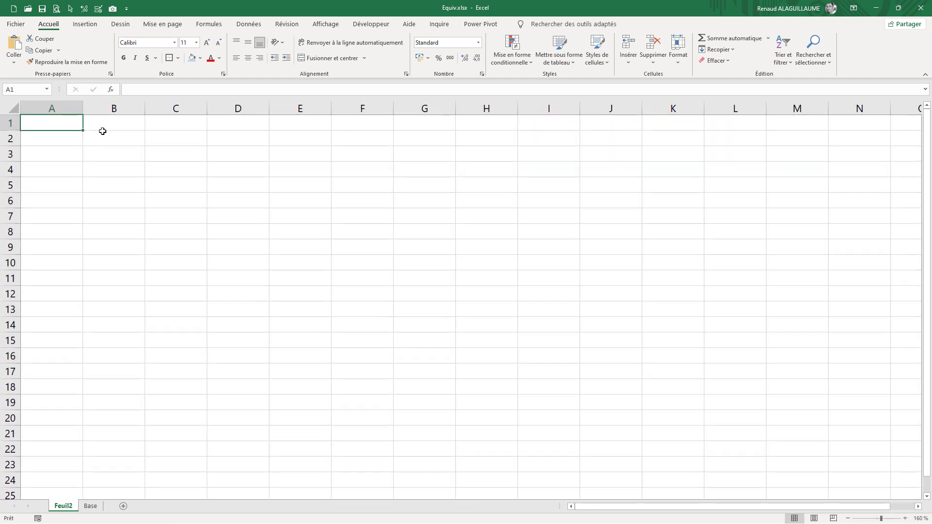
left_click(106, 127)
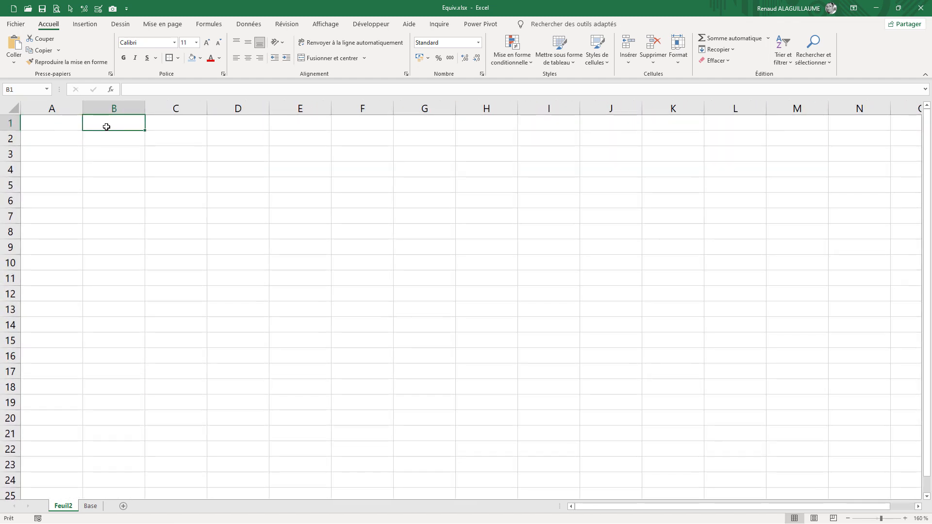
type("B")
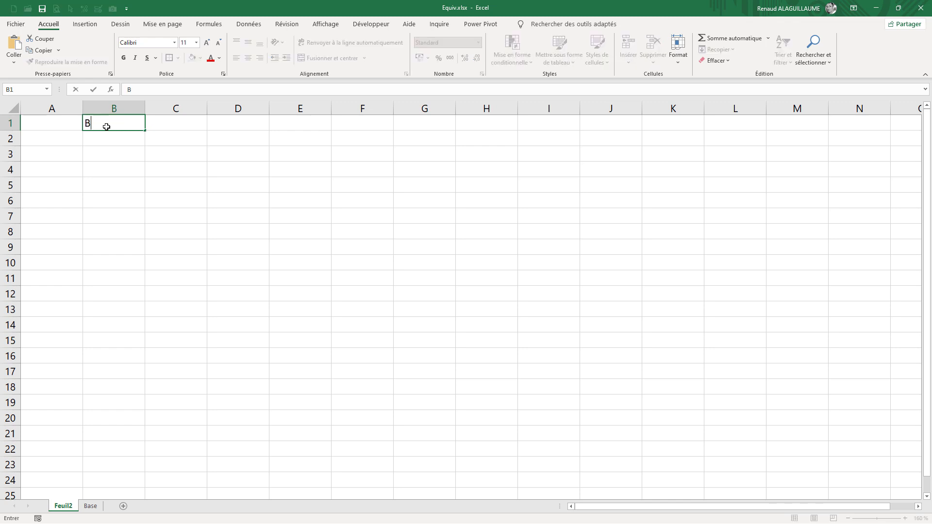
key("Tab")
type("E")
key("Tab")
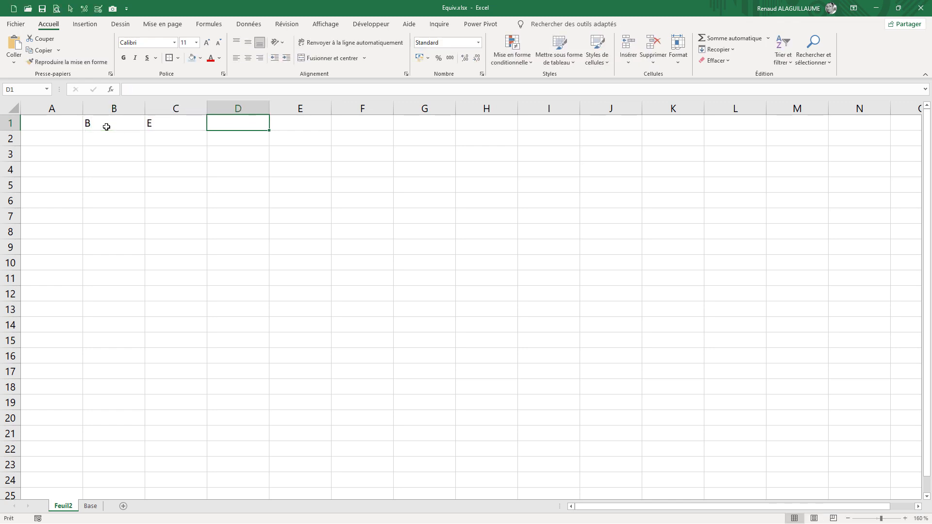
type("T")
key("Tab")
type("A")
key("Tab")
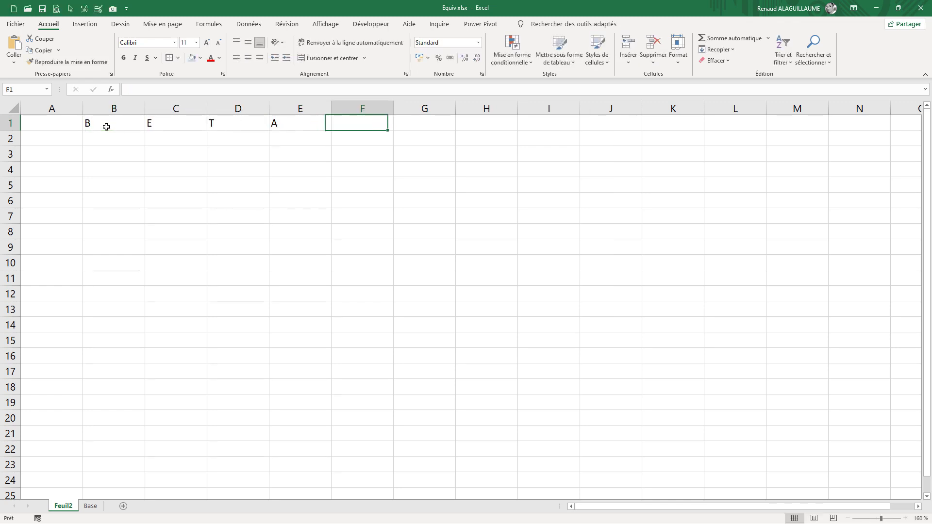
type("D")
key("Return")
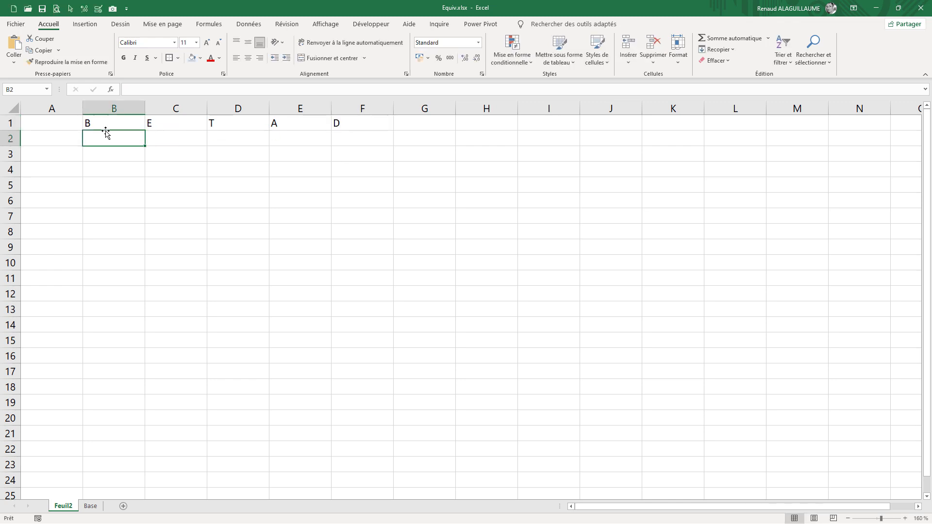
Step: Format the letter cells B1:F1 with a light blue fill and all borders
scroll(105, 130, "up", 3)
left_click_drag(106, 127, 430, 136)
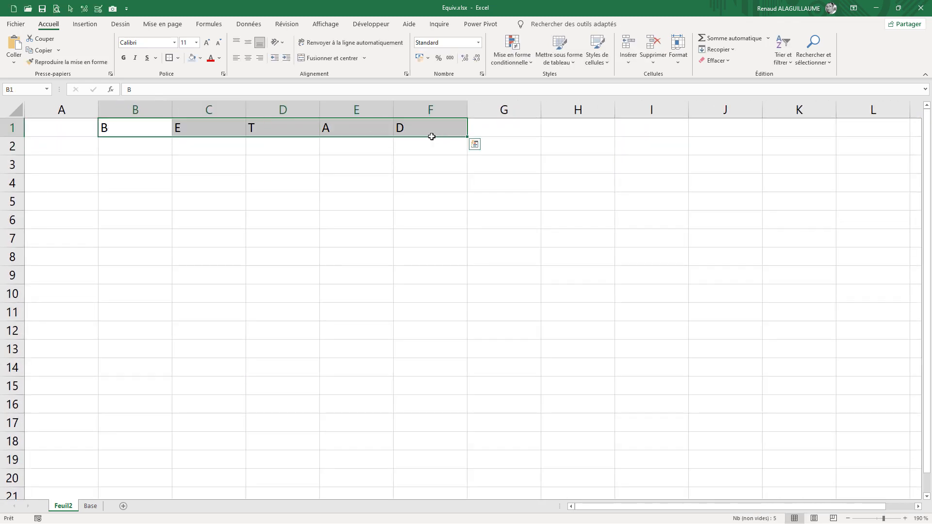
left_click(179, 59)
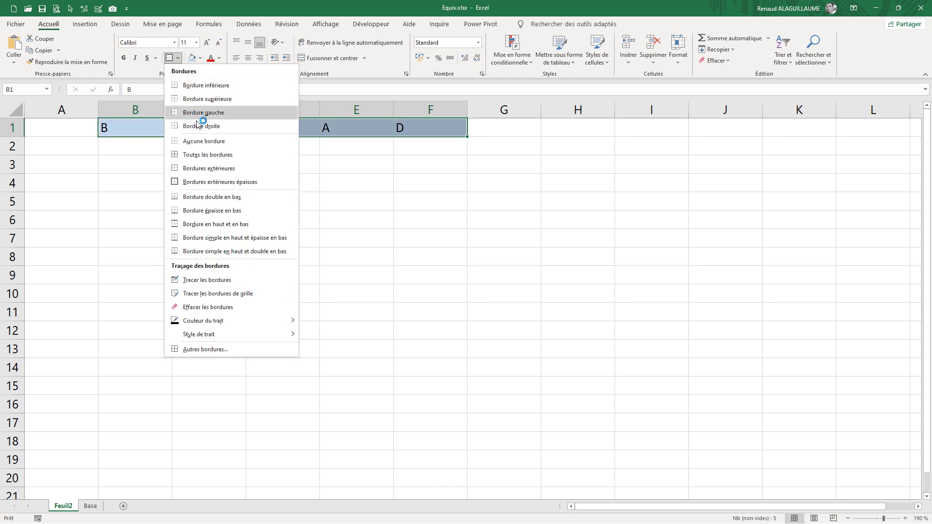
left_click(207, 153)
left_click(157, 155)
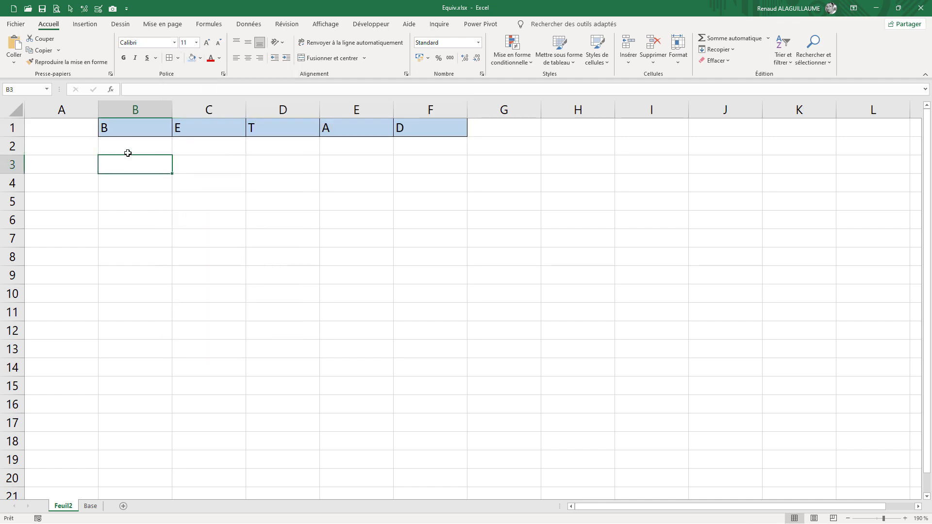
Step: Define the workbook name NF for the range B1:F1
left_click(119, 130)
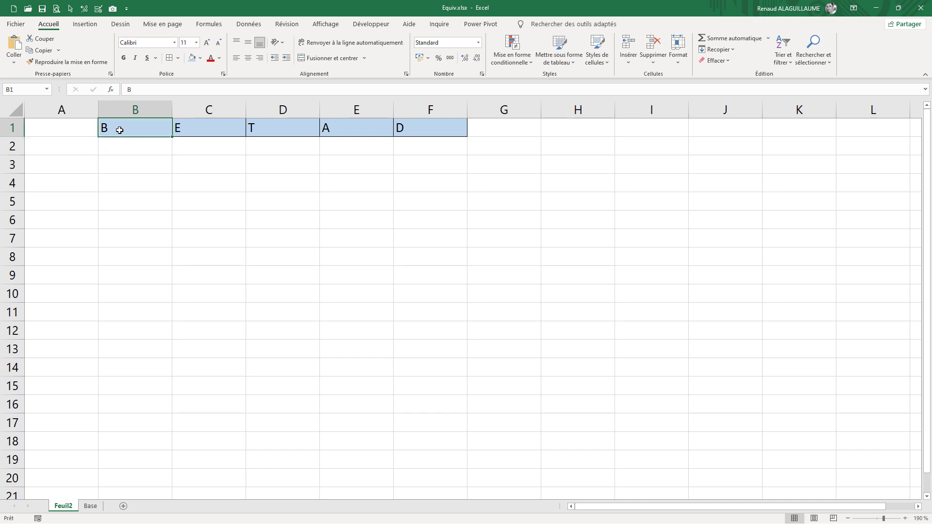
key("ctrl+shift+Right")
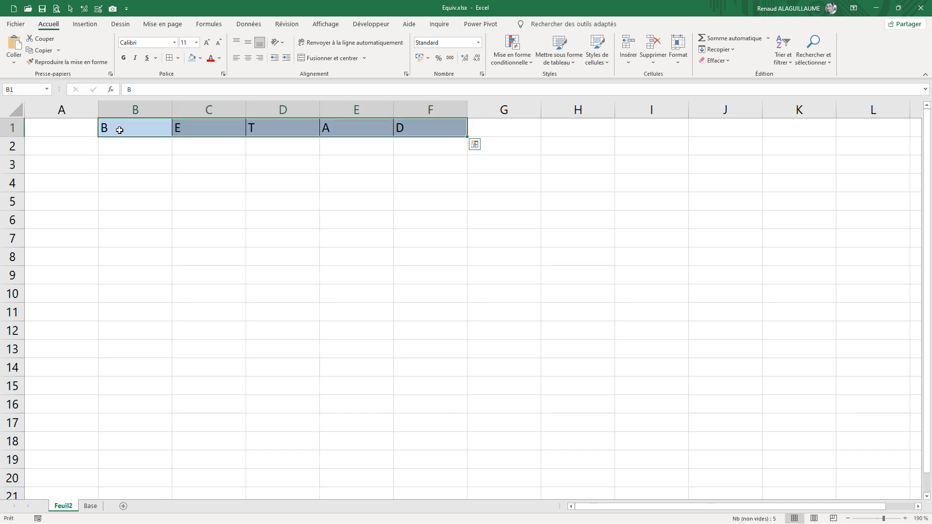
key("ctrl+F3")
key("alt+n")
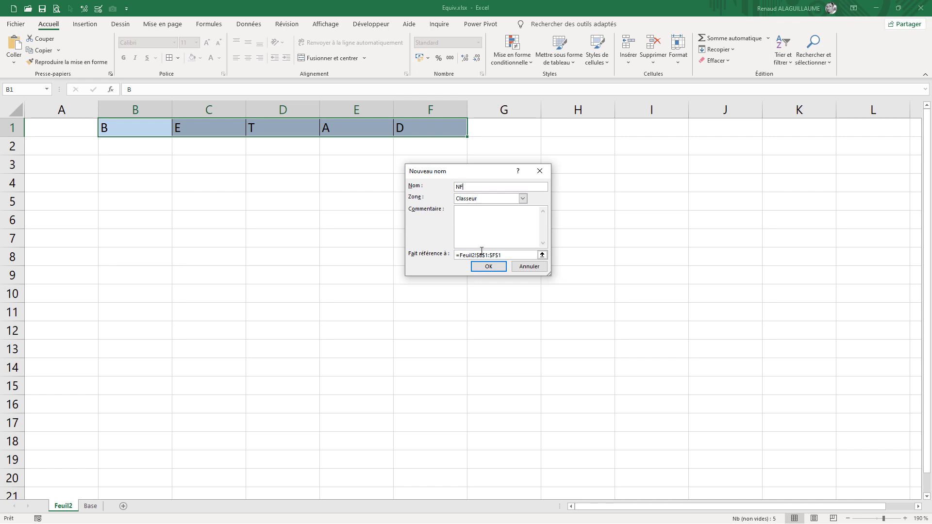
type("NF")
left_click(488, 266)
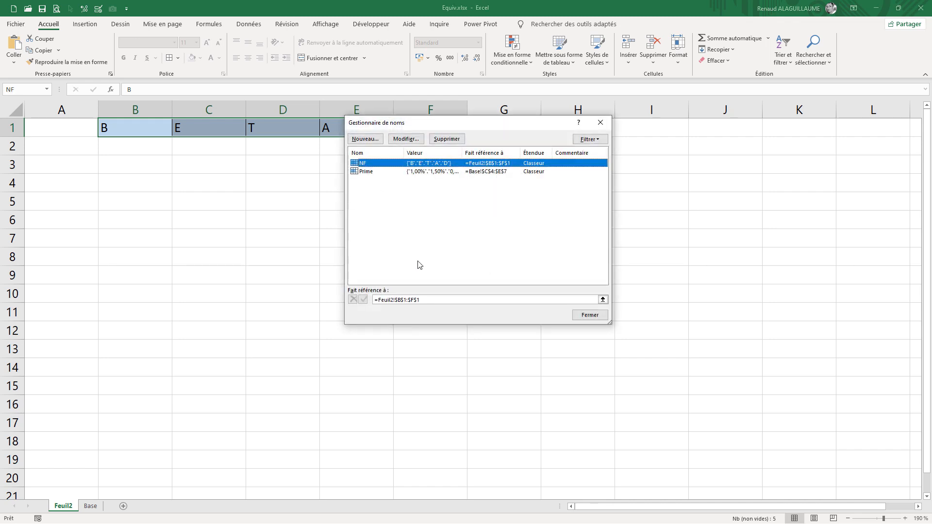
key("Escape")
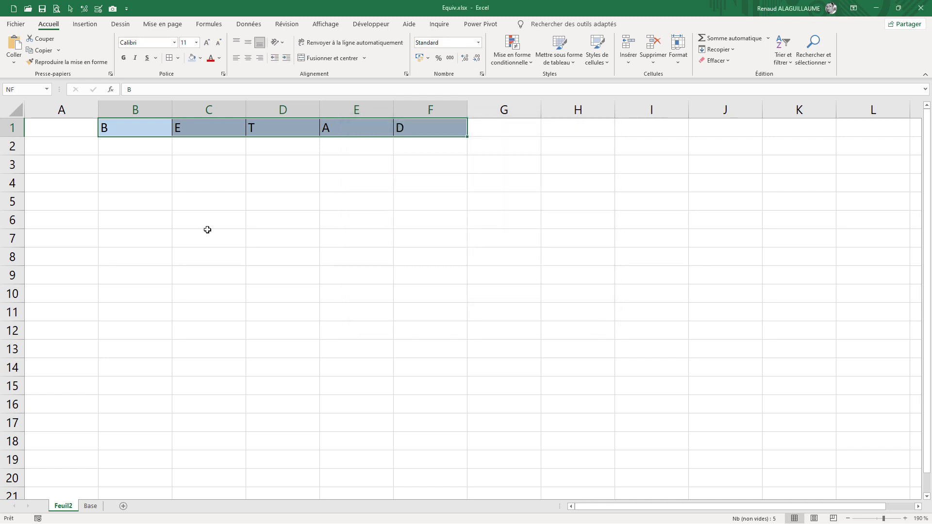
Step: Enter the argument list ("e";NF;0) as plain text in cell C3
left_click(181, 168)
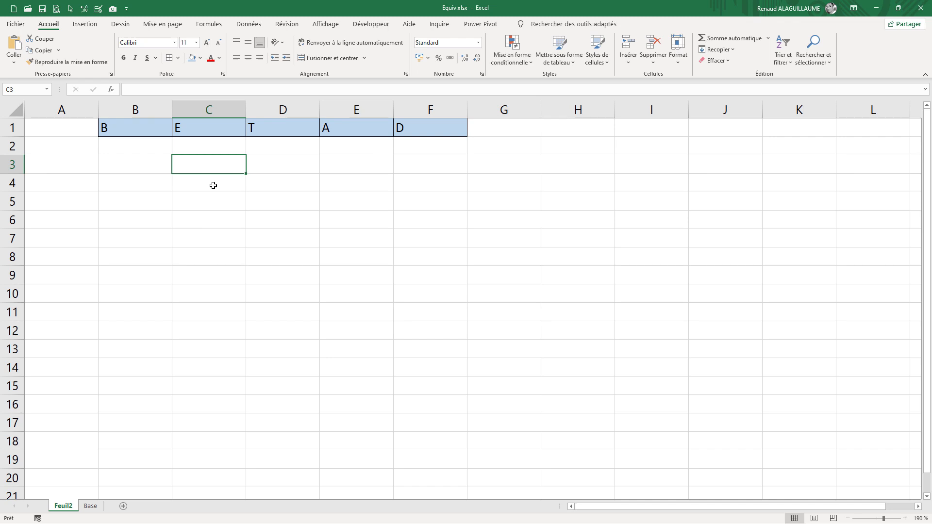
type("(")
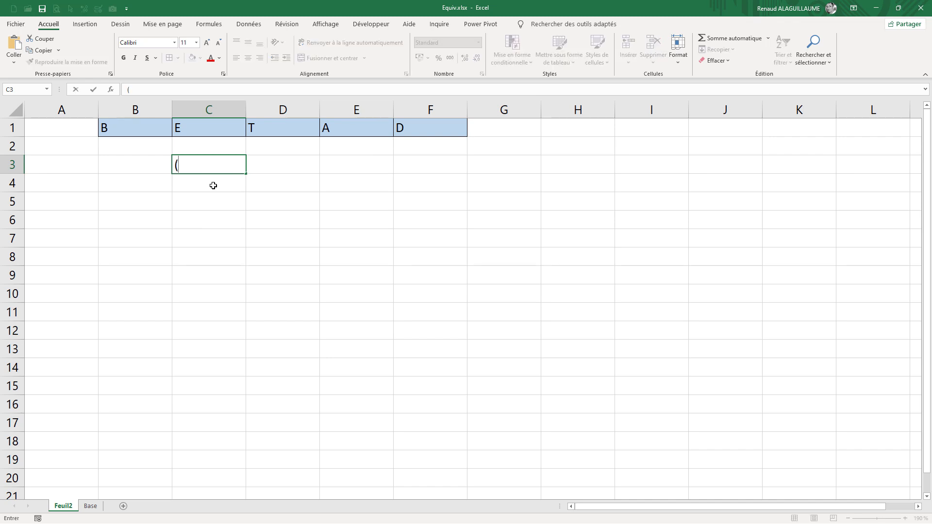
type("\"e\";NF;0)")
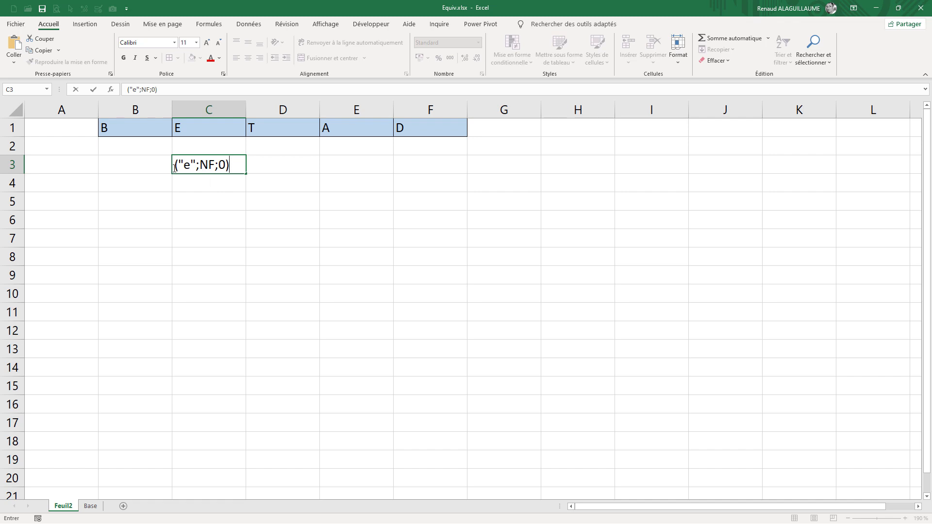
left_click(196, 184)
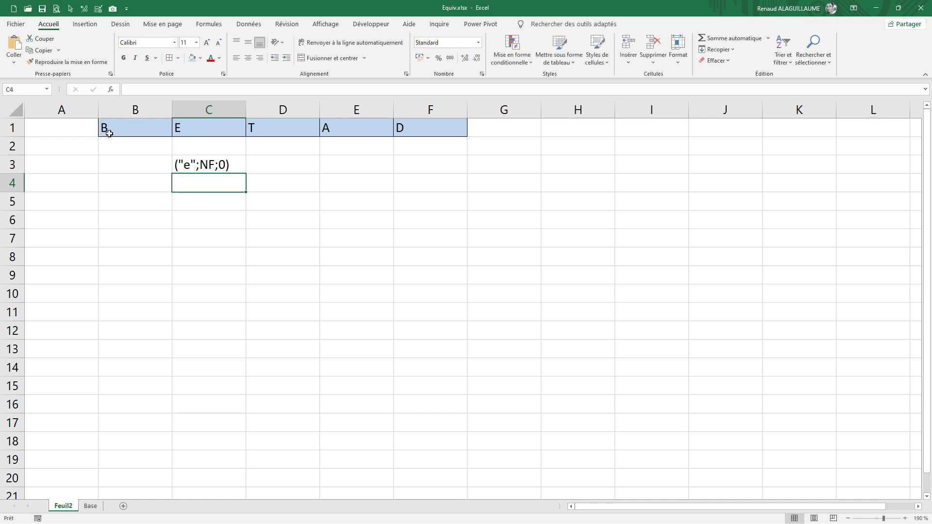
Step: Turn the text in C3 into the exact-match formula =EQUIV("e";NF;0)
left_click(189, 129)
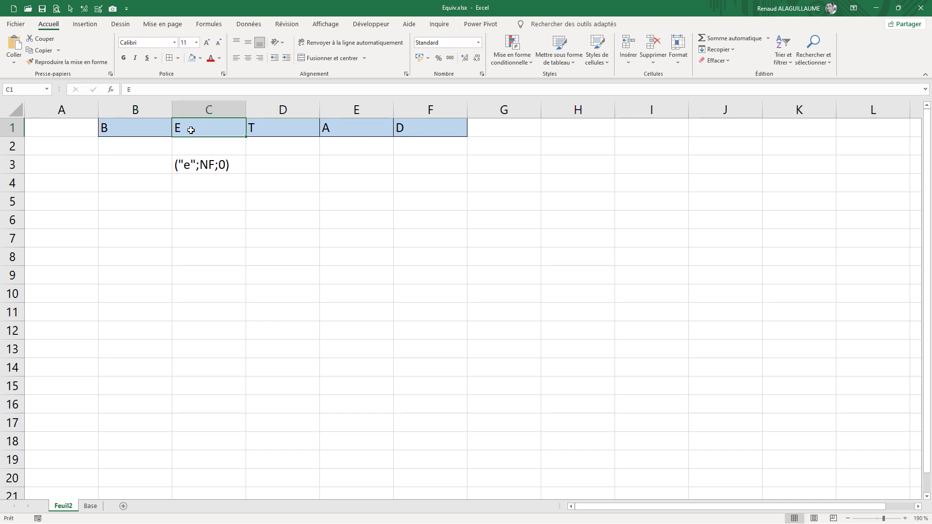
double_click(176, 165)
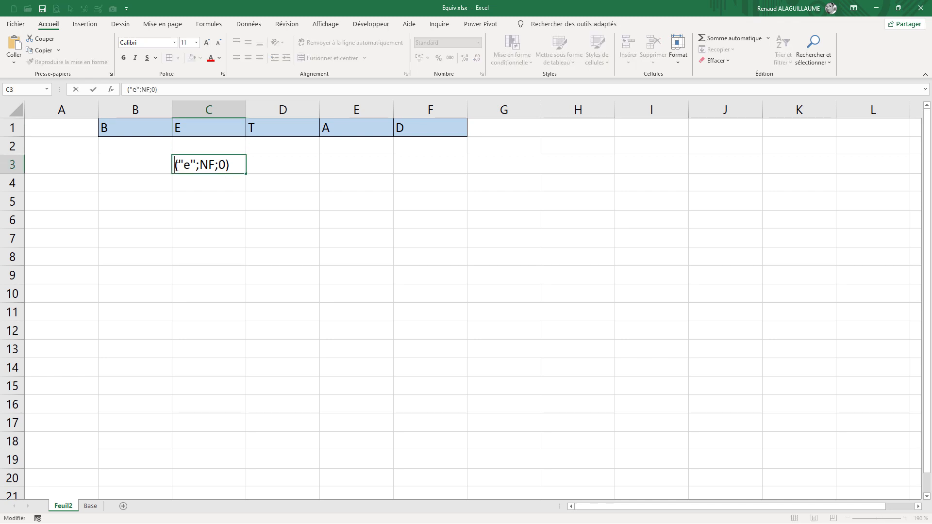
type("=equiv")
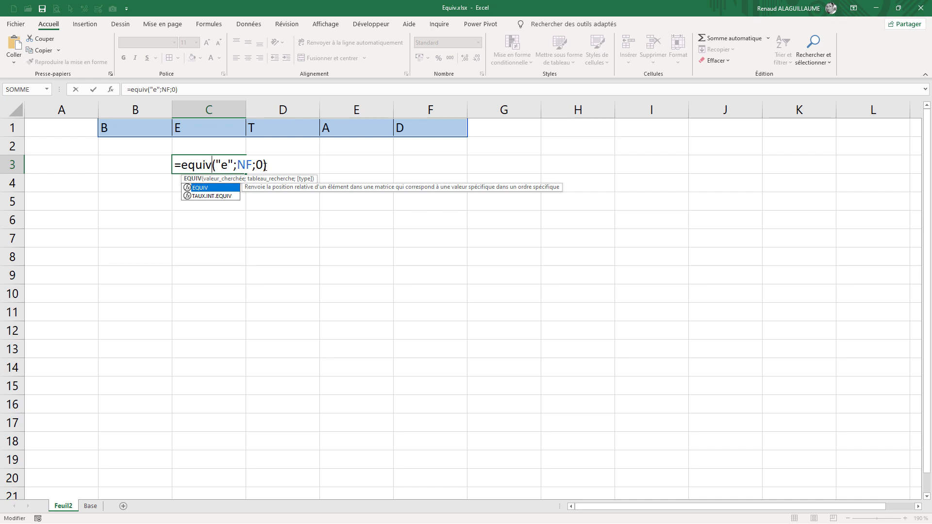
key("ctrl+Return")
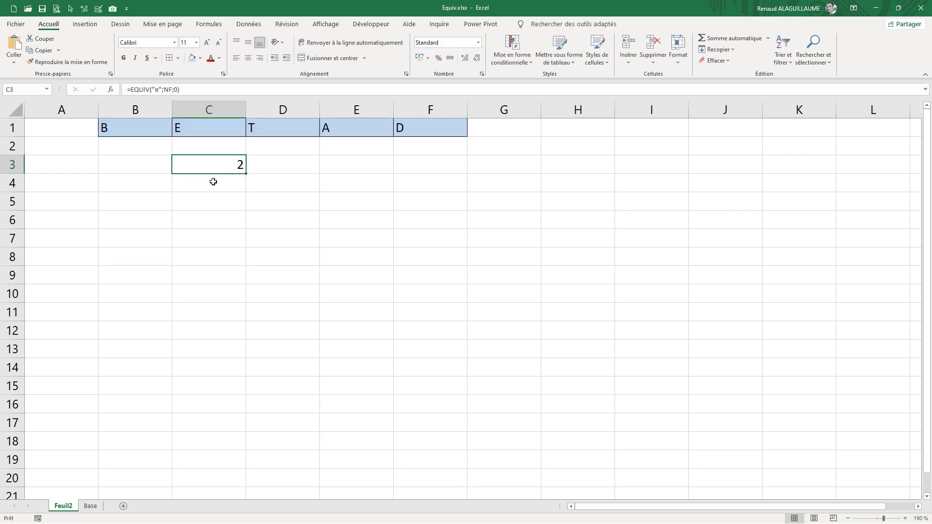
Step: Test the EQUIV formula with a duplicate by setting F1 to E, and restore F1 to D
left_click(406, 127)
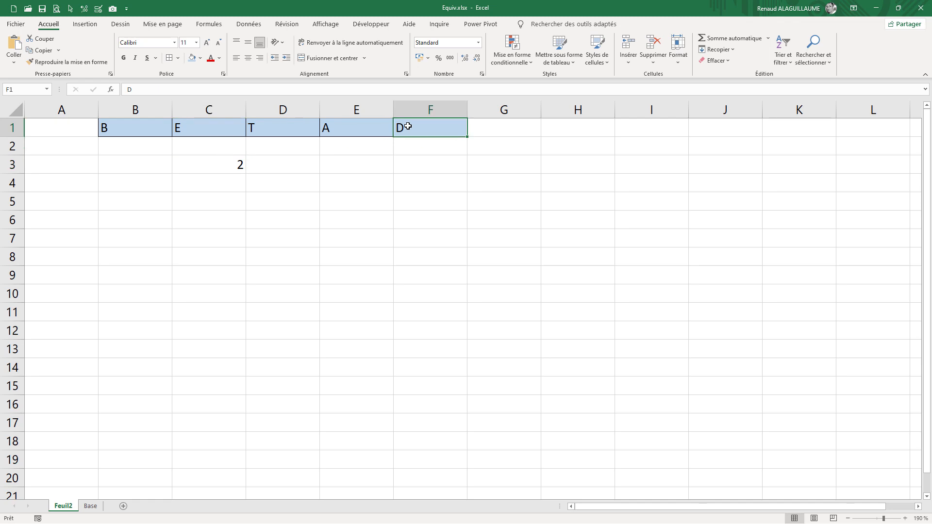
type("E")
key("ctrl+Return")
key("ctrl+z")
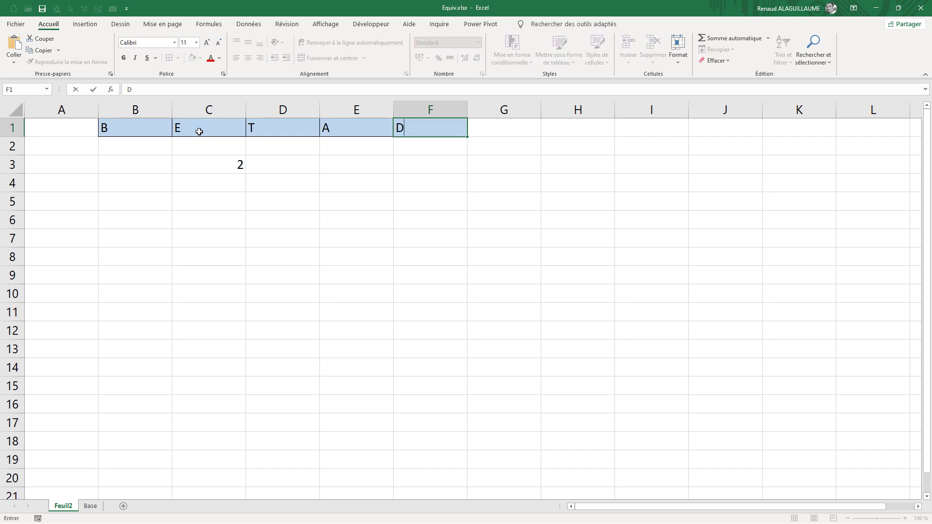
left_click(200, 184)
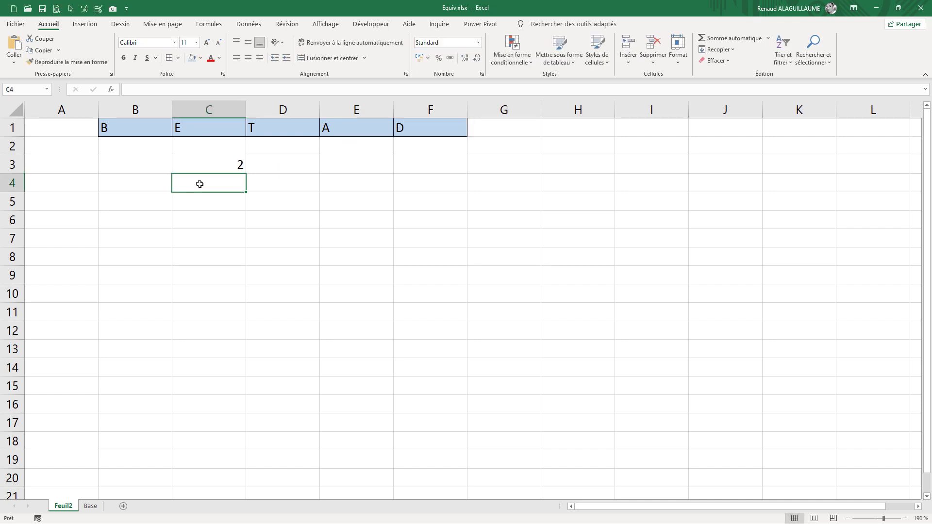
Step: Enter the exact-match formula =EQUIV("A";NF;0) in cell C4
type("=equiv")
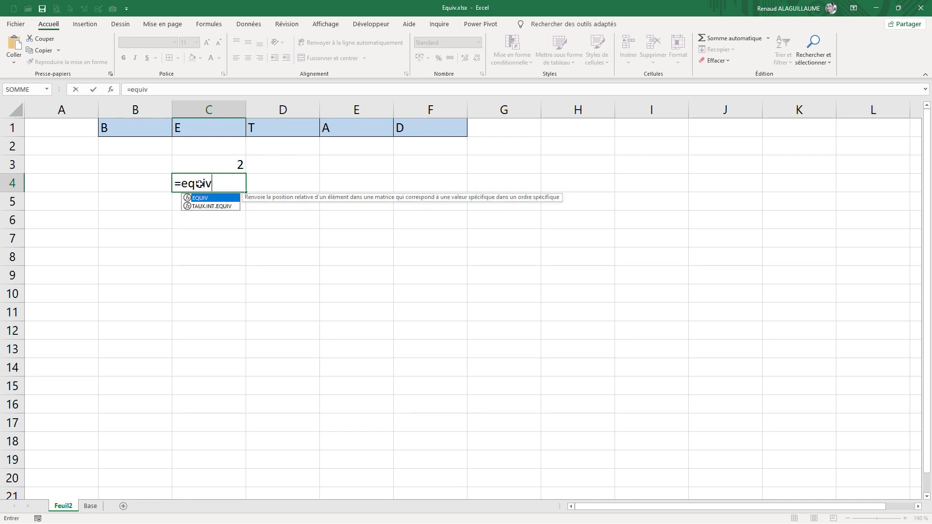
key("Tab")
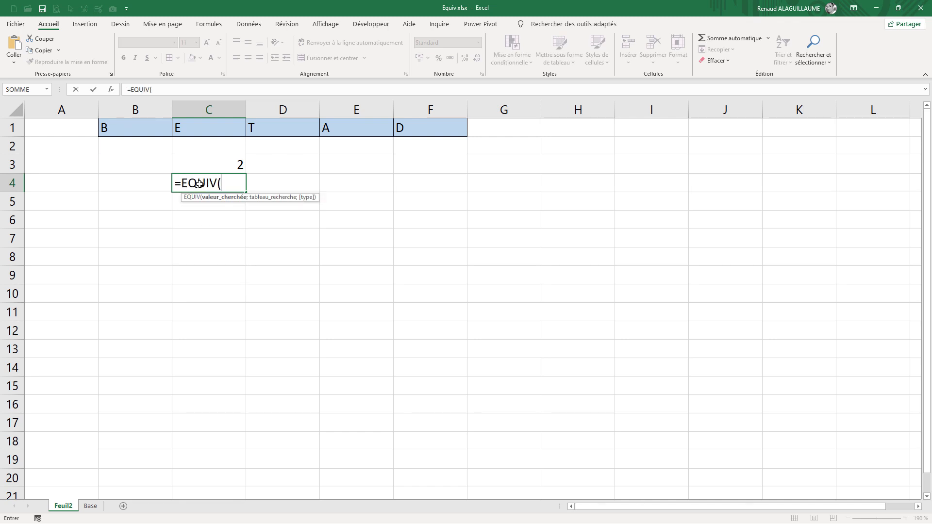
type("\"A\";")
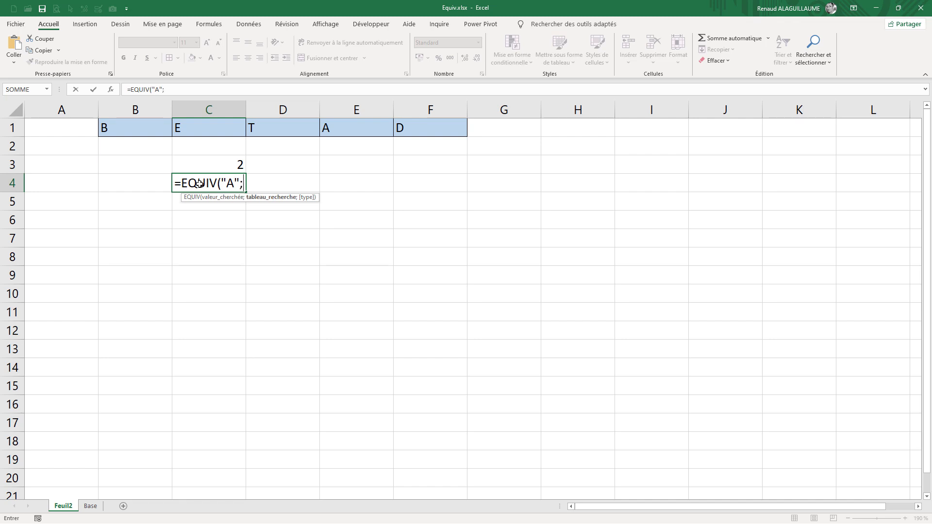
type("NF;")
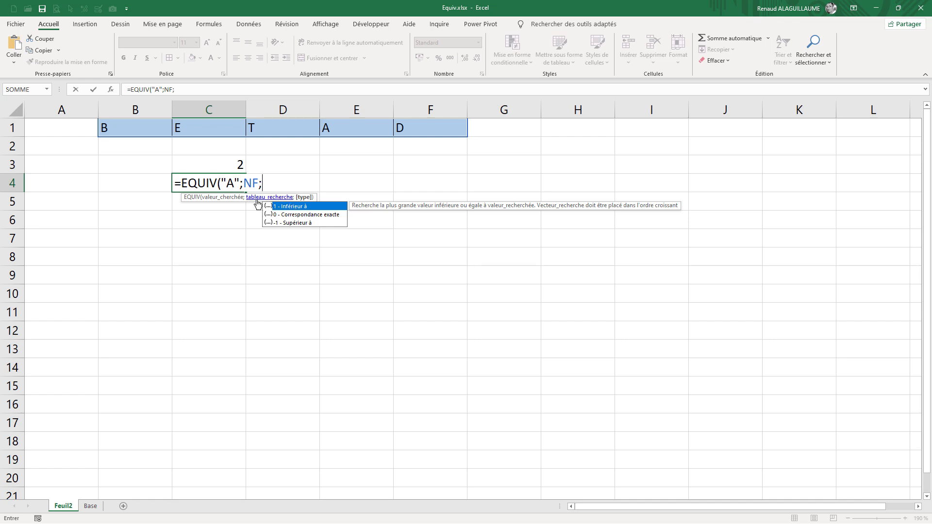
left_click(299, 215)
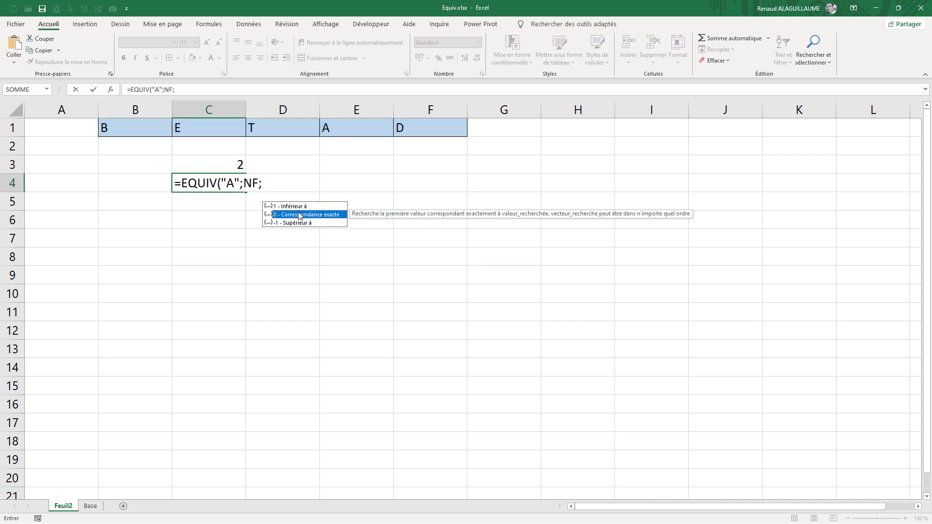
double_click(300, 215)
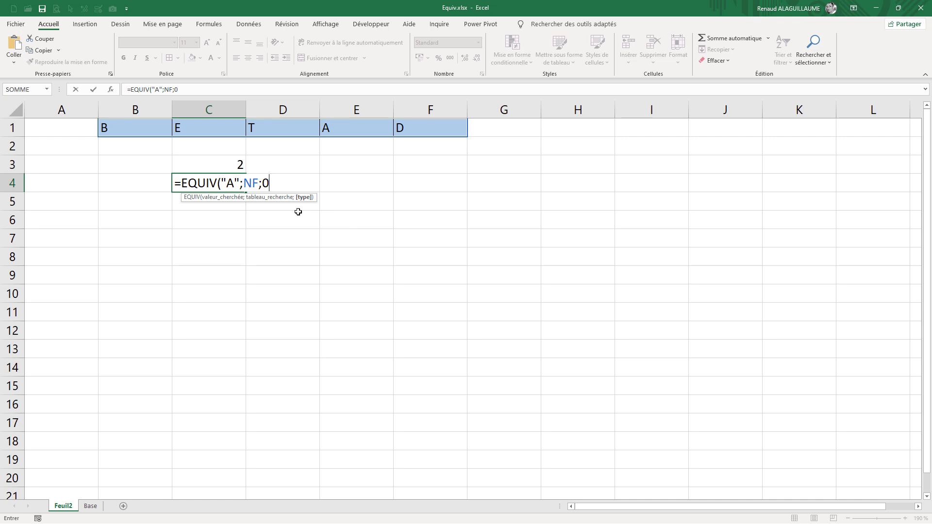
key("ctrl+Return")
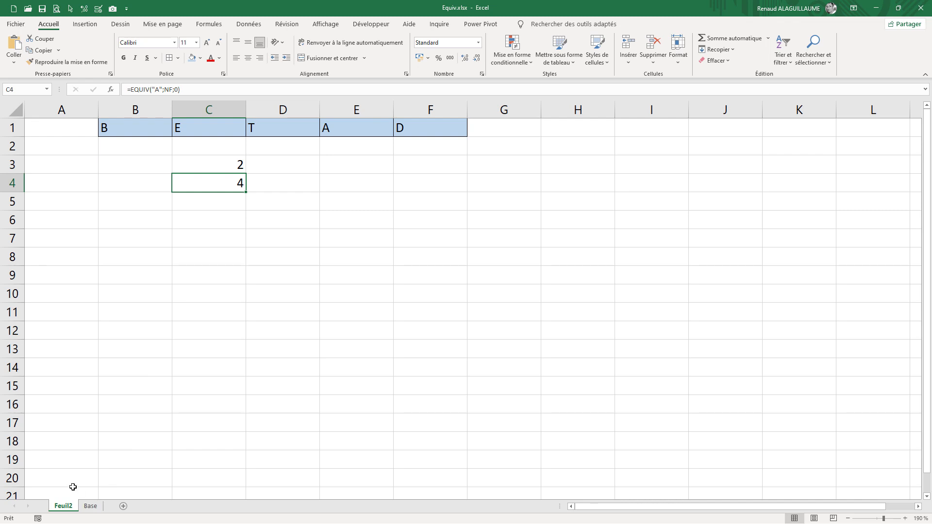
Step: On the Base sheet, enter =EQUIV(D16;$F$4:$F$7;1) in F16 to find the turnover bracket's position
left_click(85, 507)
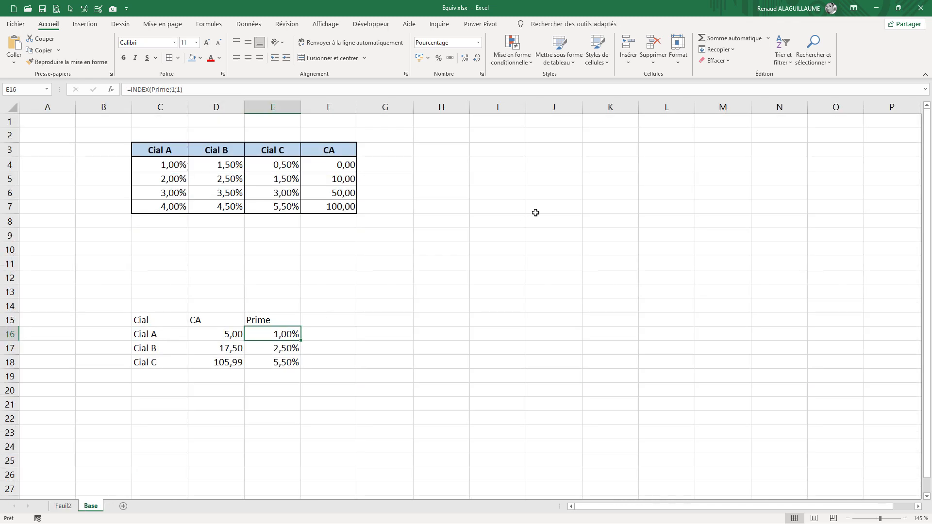
left_click(321, 334)
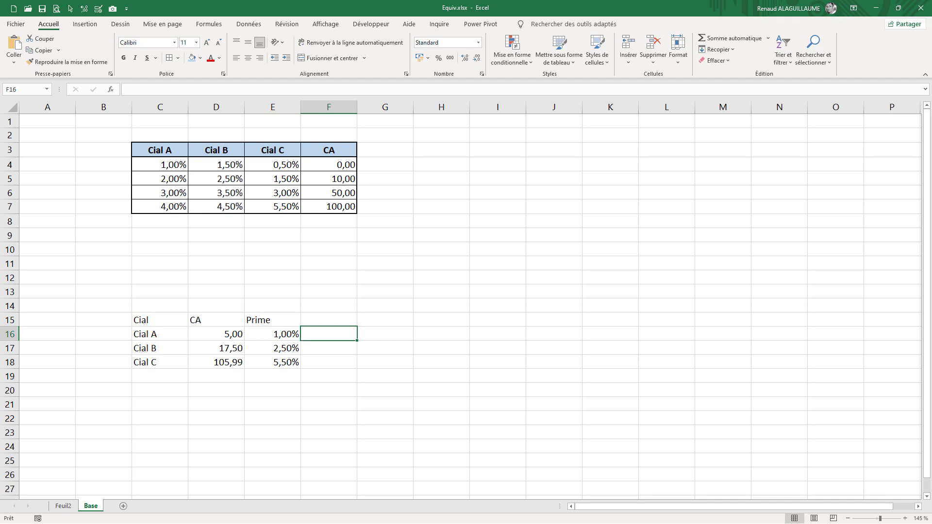
left_click(329, 333)
type("=")
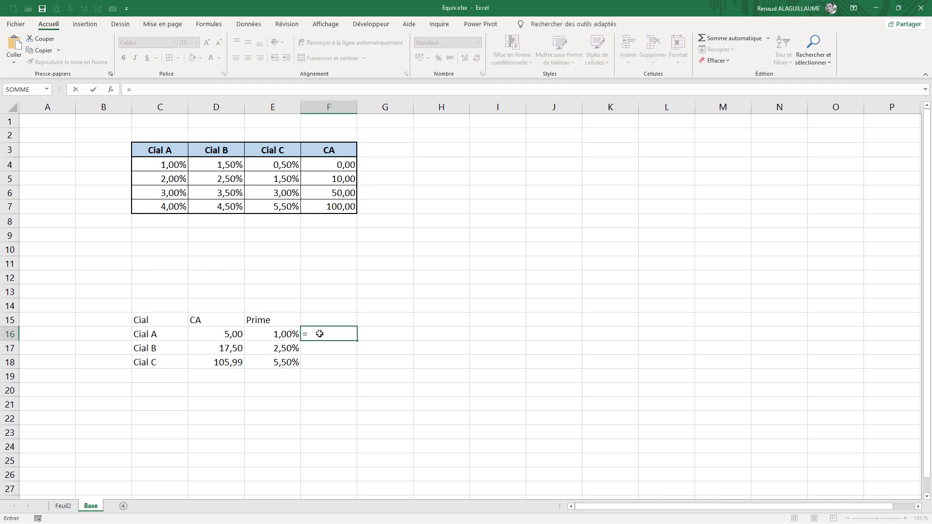
type("EQUIV(")
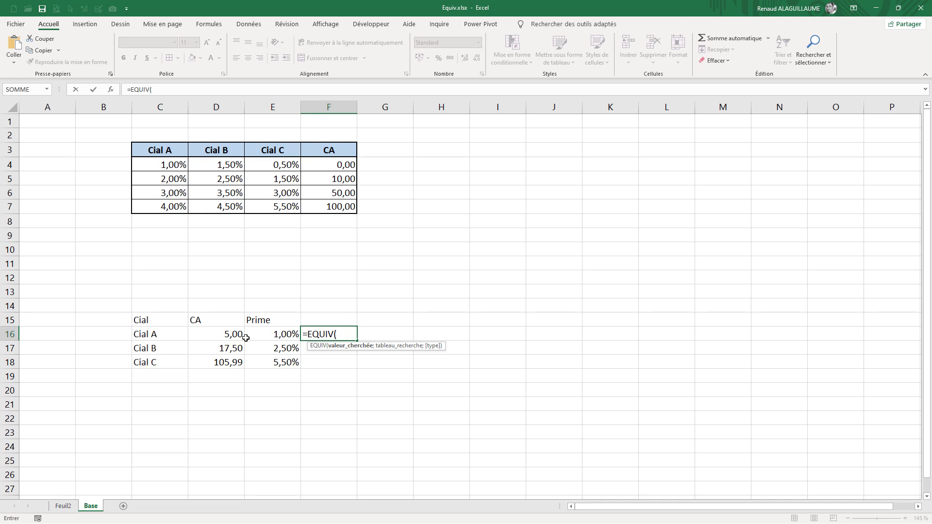
left_click(230, 335)
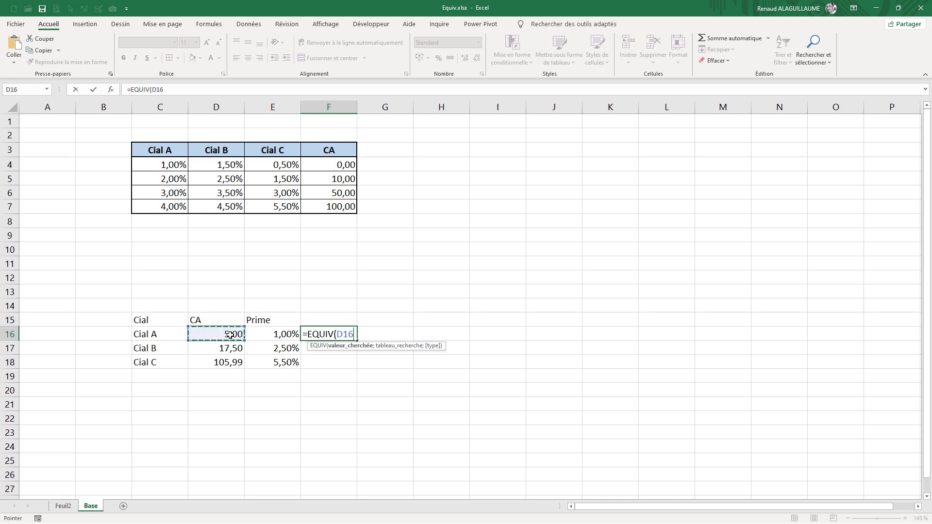
type(";")
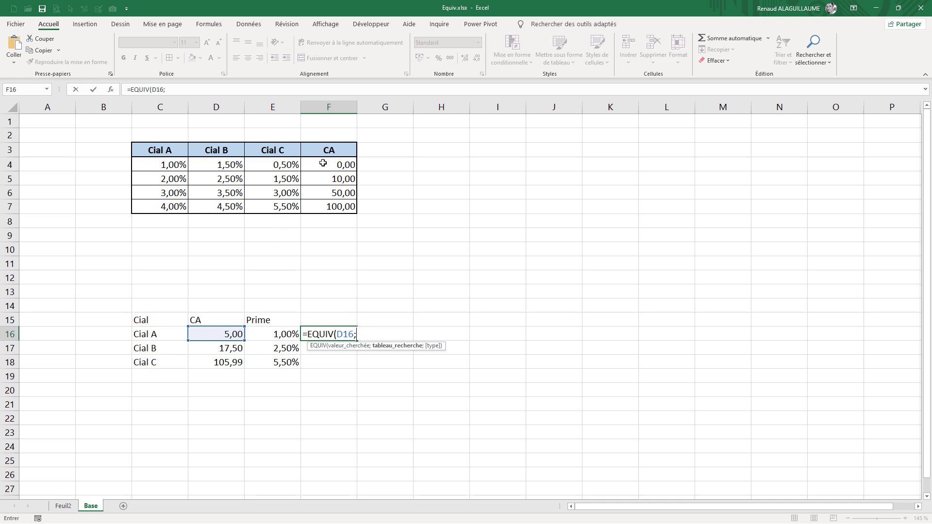
left_click_drag(322, 164, 316, 208)
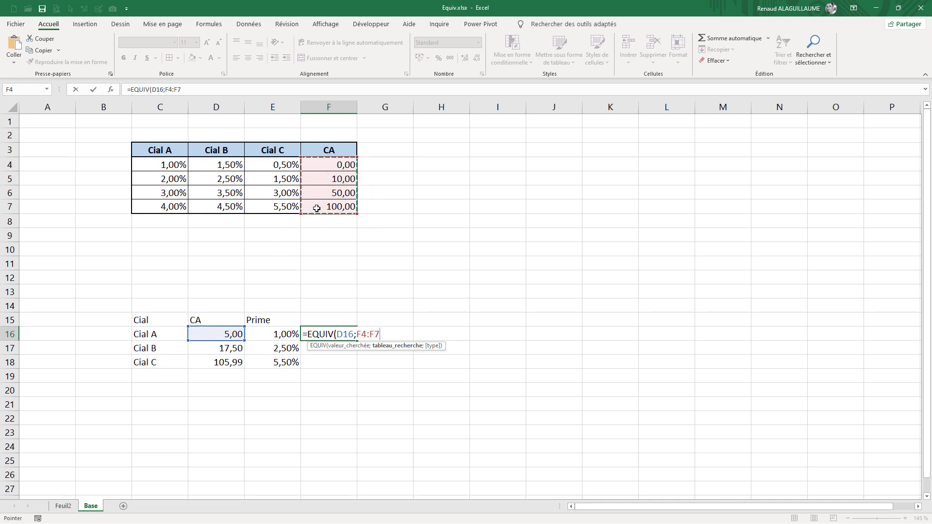
key("F4")
type(";")
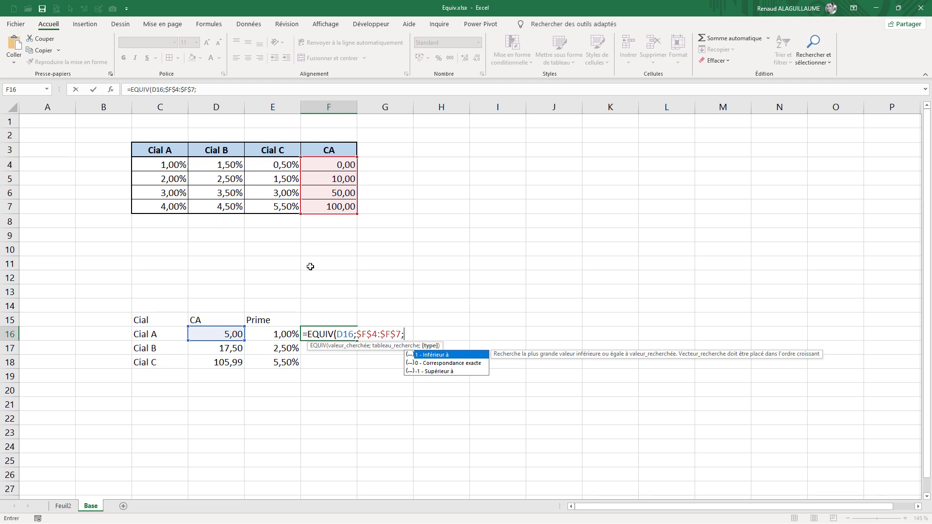
type("1")
key("ctrl+Return")
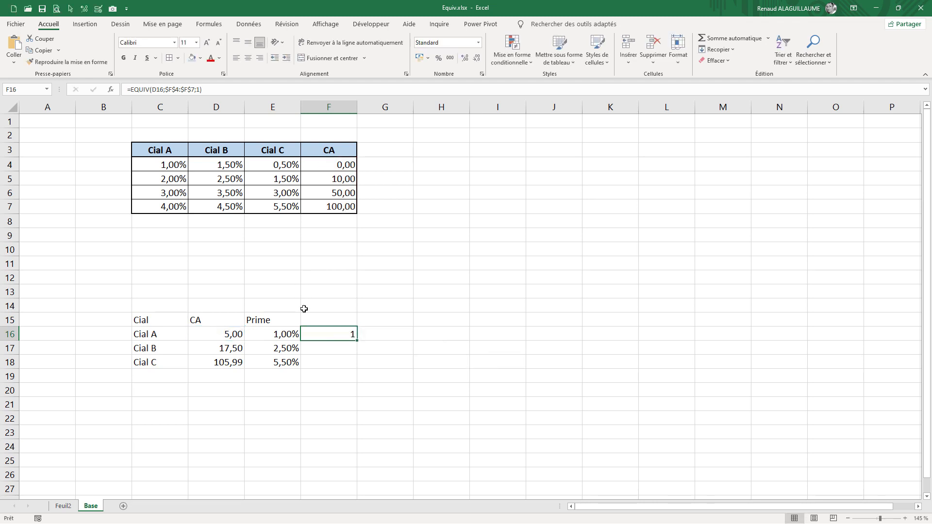
Step: Replace the row argument of the INDEX formula in E16 with a copy of the EQUIV expression from F16
double_click(322, 334)
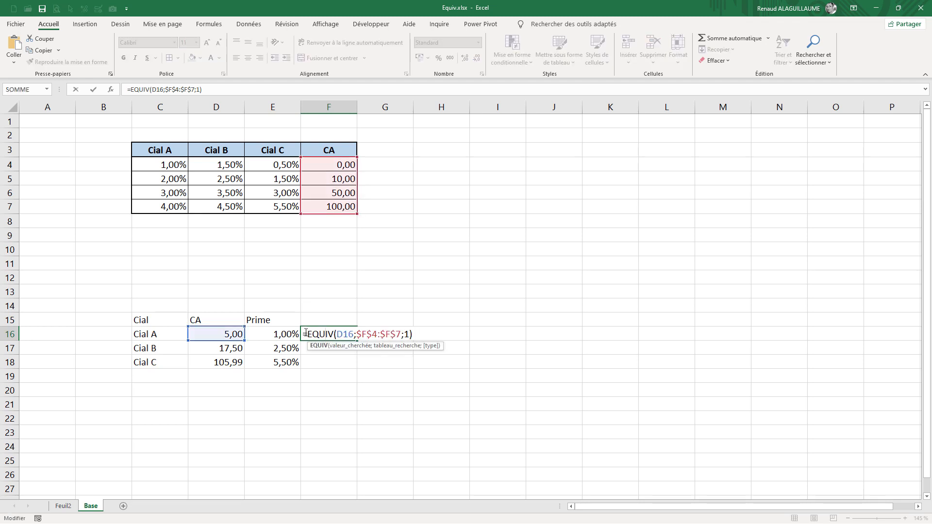
left_click_drag(307, 334, 441, 344)
key("ctrl+c")
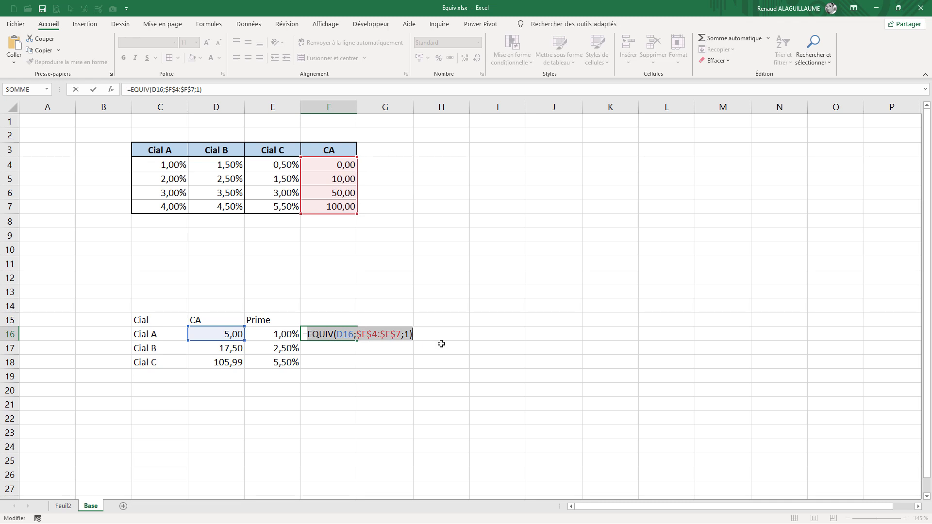
key("Return")
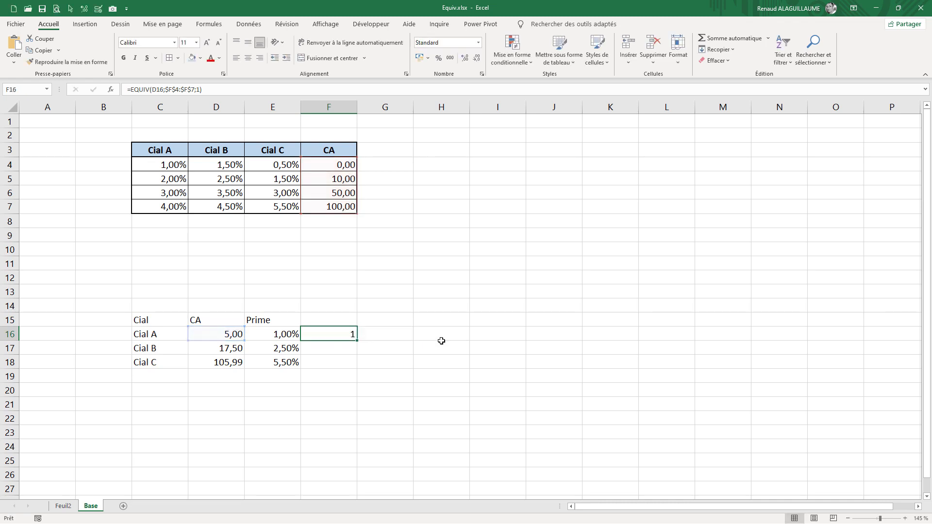
double_click(280, 335)
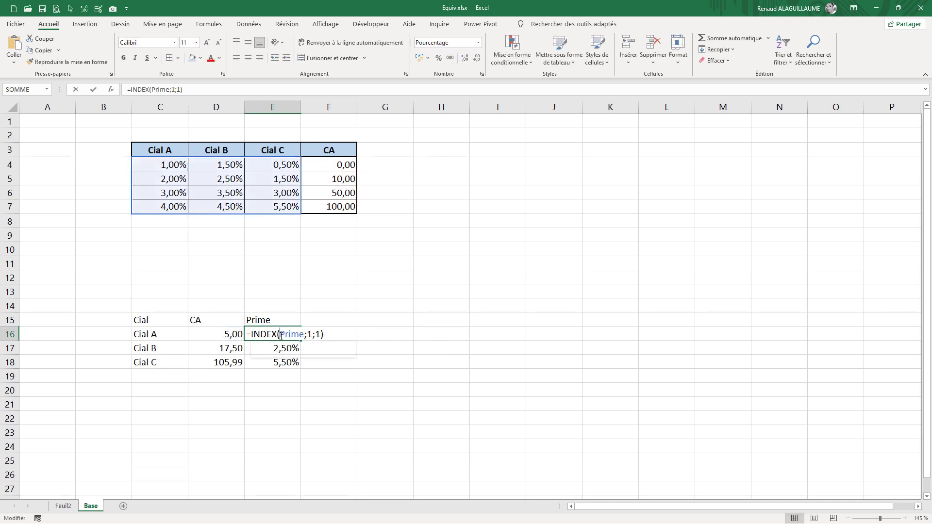
left_click(310, 335)
left_click(302, 346)
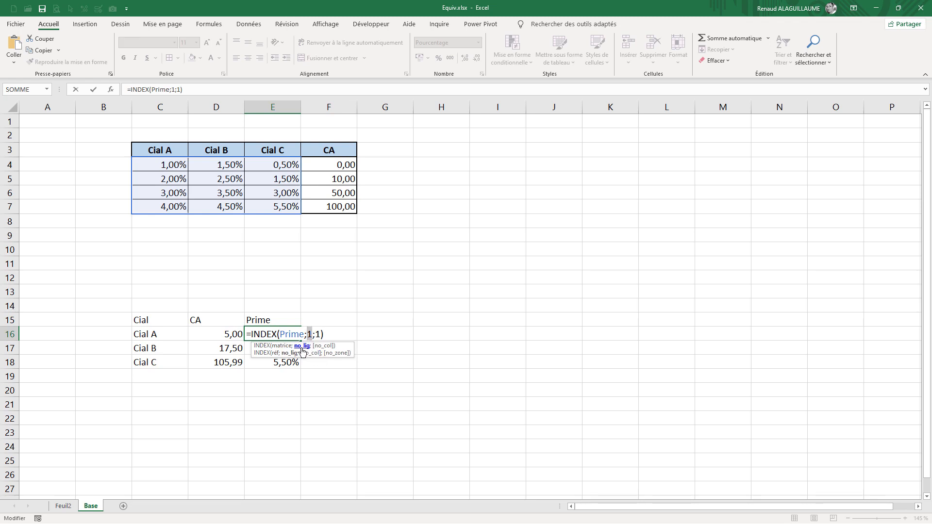
key("Delete")
key("ctrl+v")
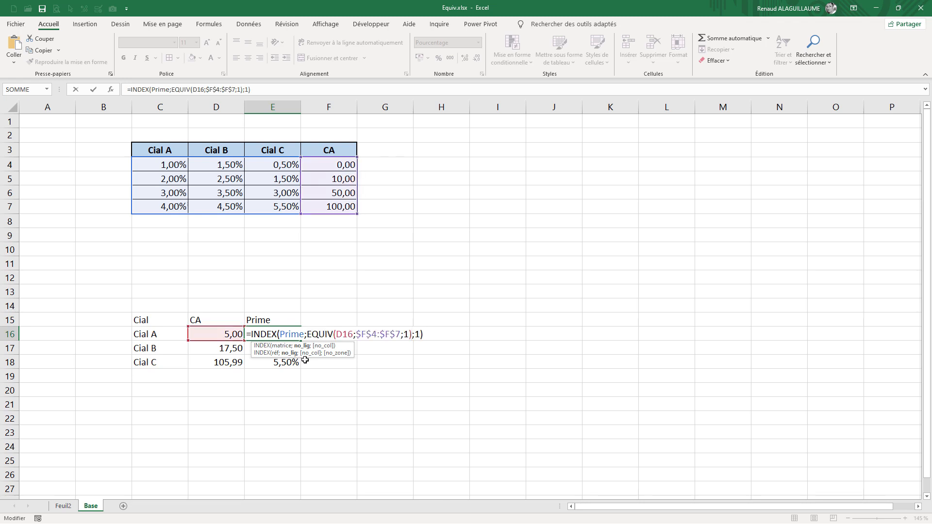
key("ctrl+Return")
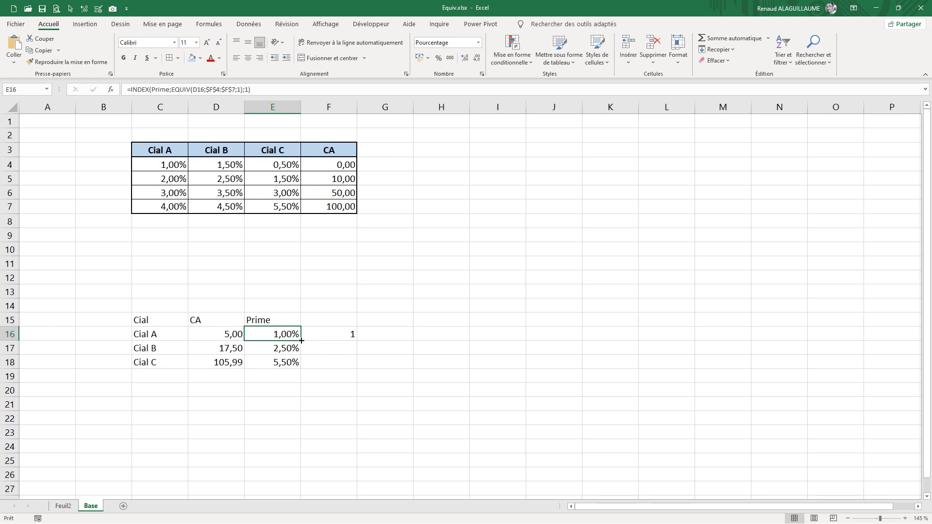
Step: Fill the INDEX formula from E16 down to E18, and check the copies against the table's Cial A rates and CA thresholds
double_click(301, 341)
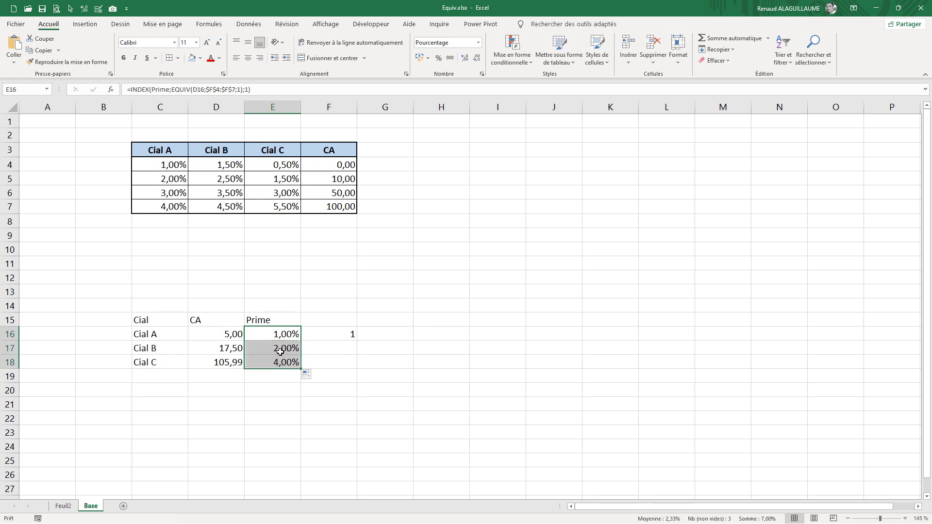
double_click(282, 350)
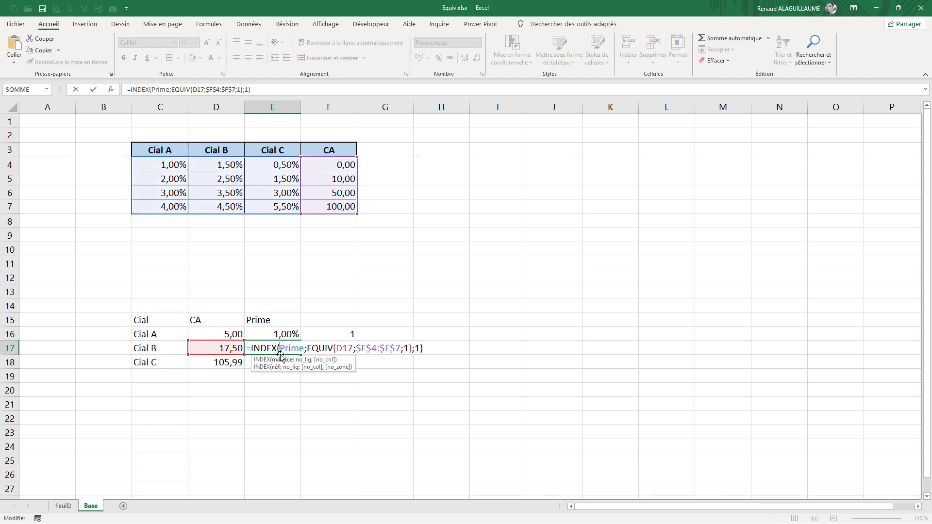
key("Escape")
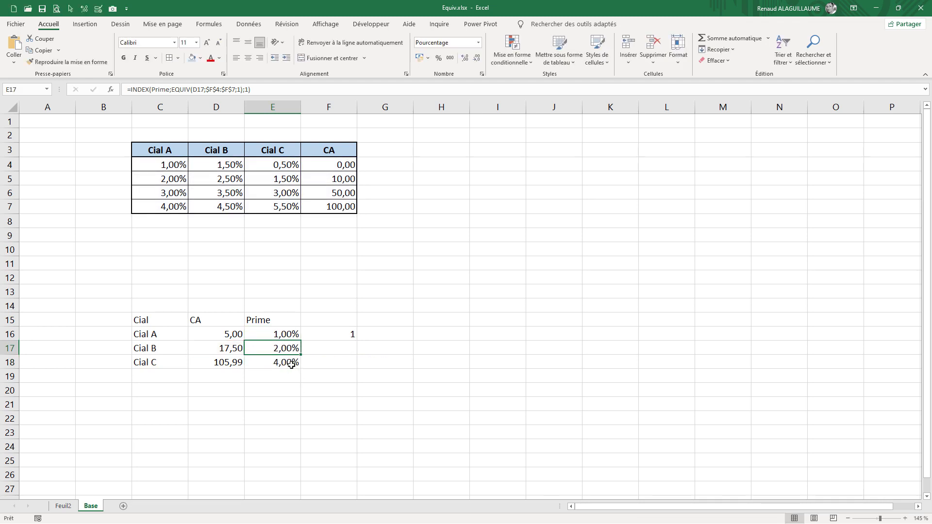
double_click(292, 363)
key("Escape")
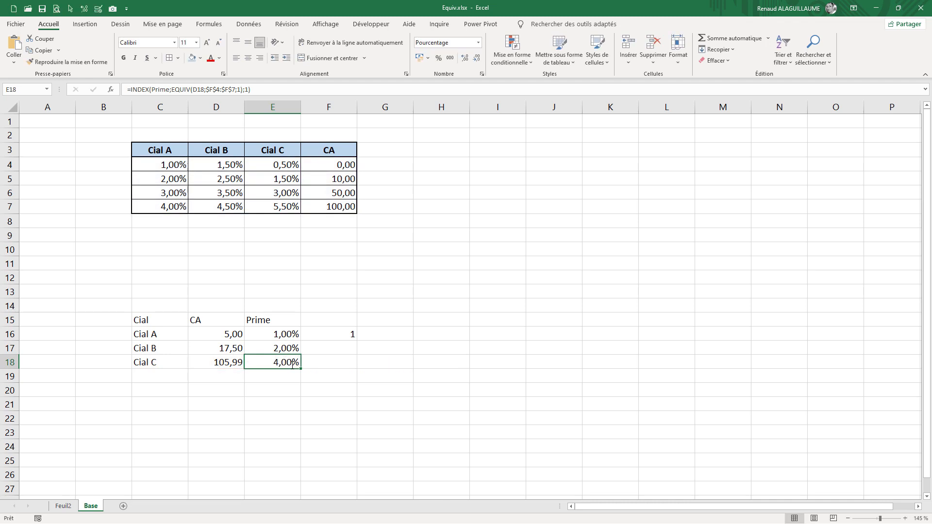
left_click(168, 178)
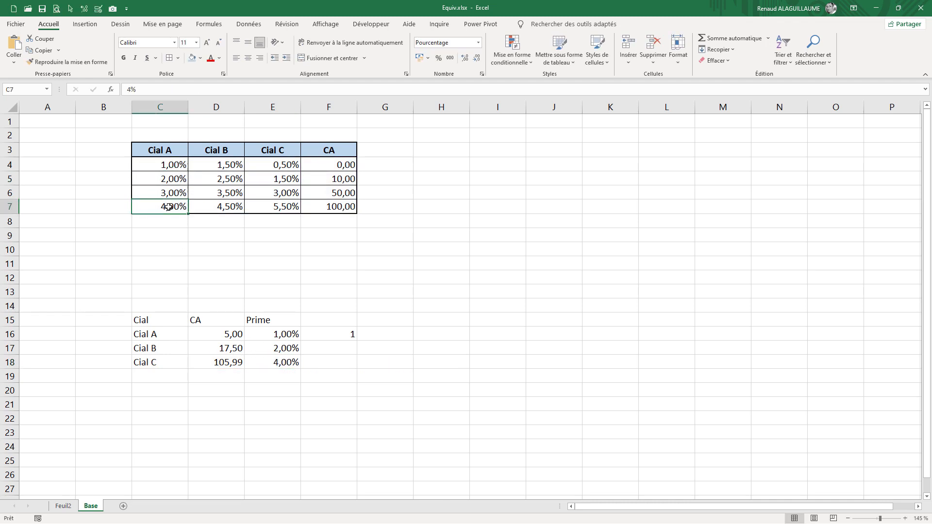
left_click(350, 168)
left_click(347, 180)
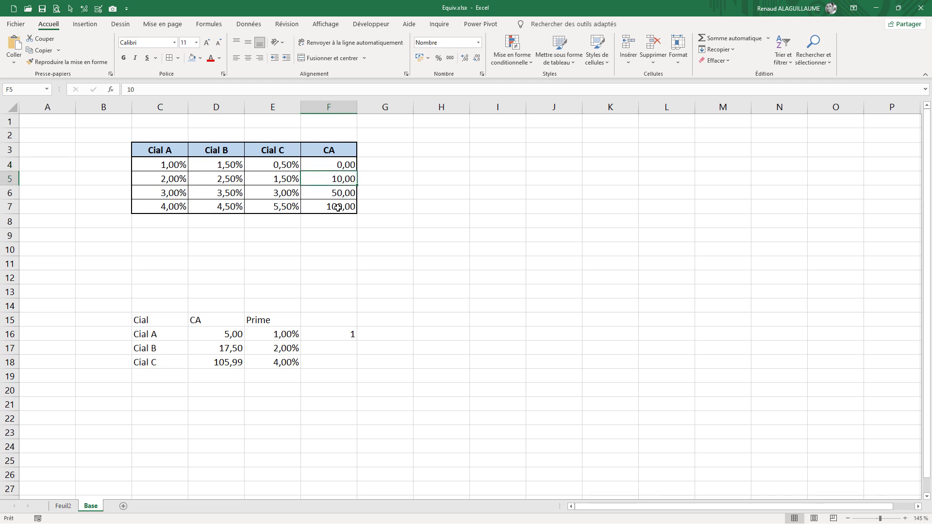
left_click(341, 207)
Step: Fill the EQUIV formula from F16 down to F18 to view the positions, and clear F16:F18
left_click(345, 334)
left_click_drag(358, 342, 353, 363)
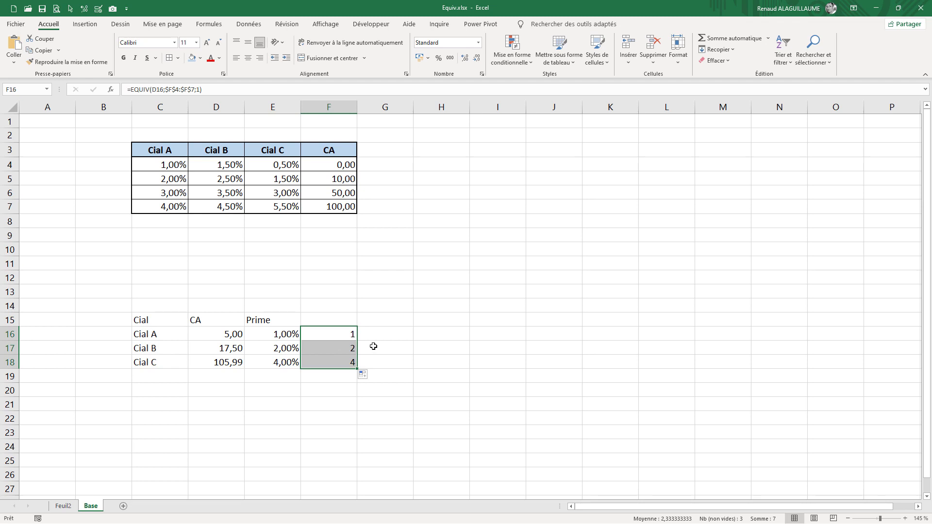
key("Delete")
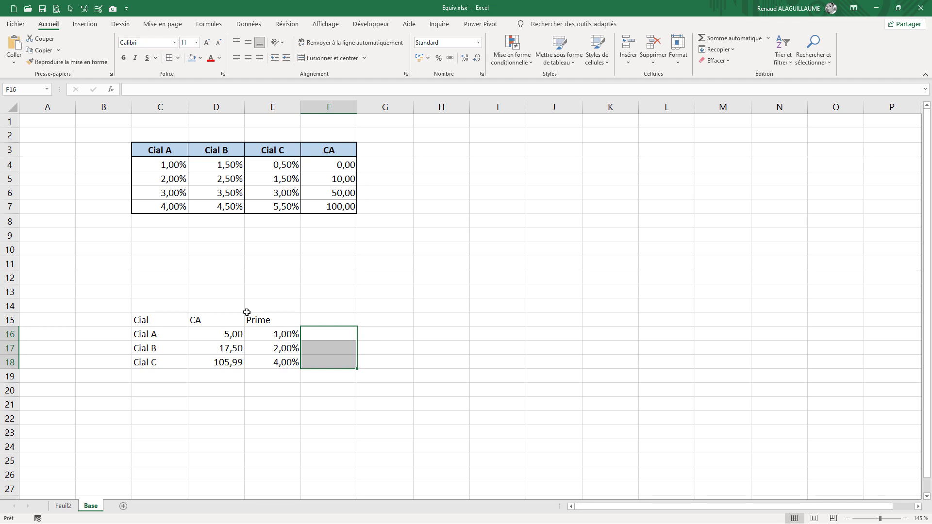
Step: Define the workbook name Cial for the salesperson headers in C3:E3 of the Base sheet
left_click(168, 149)
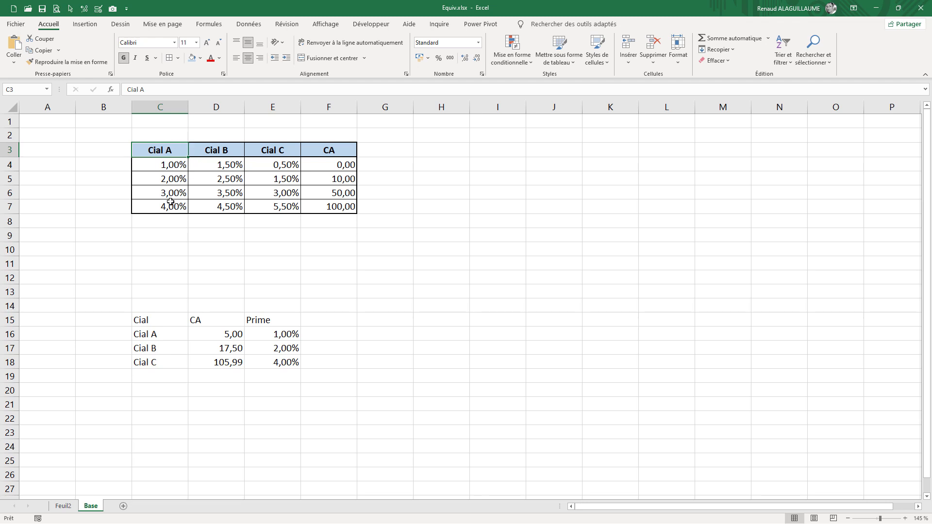
key("ctrl+shift+Right")
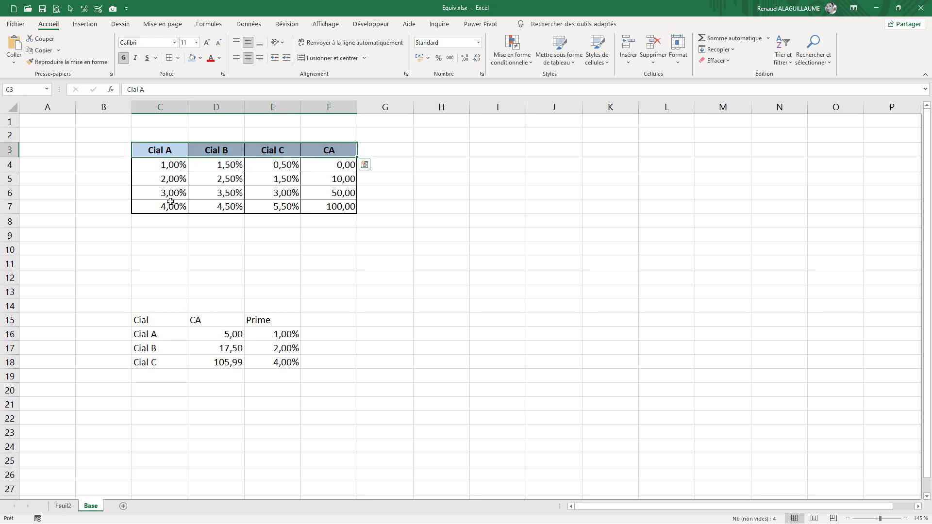
key("shift+Left")
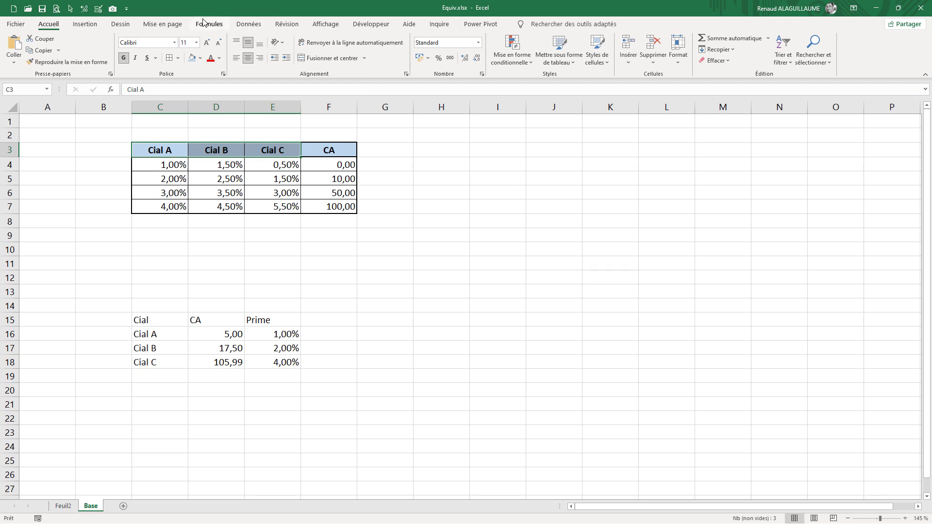
key("ctrl+F3")
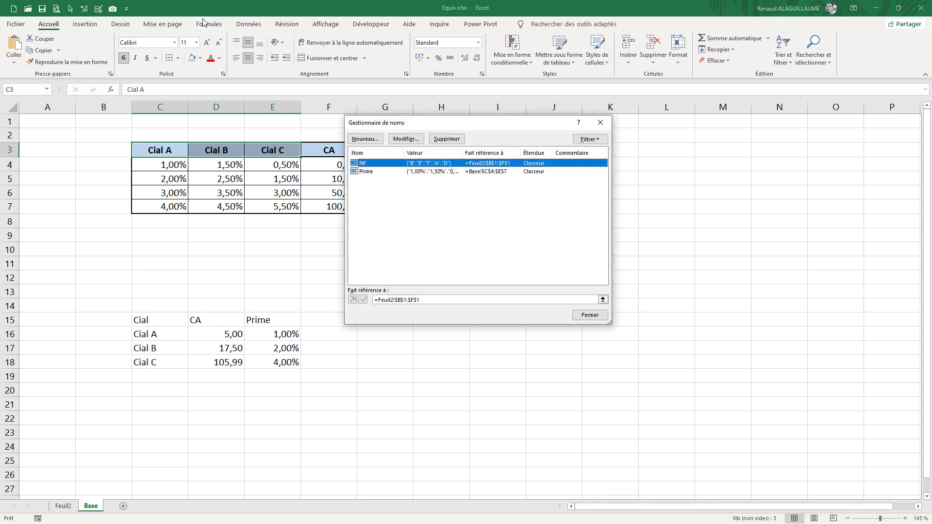
key("alt+n")
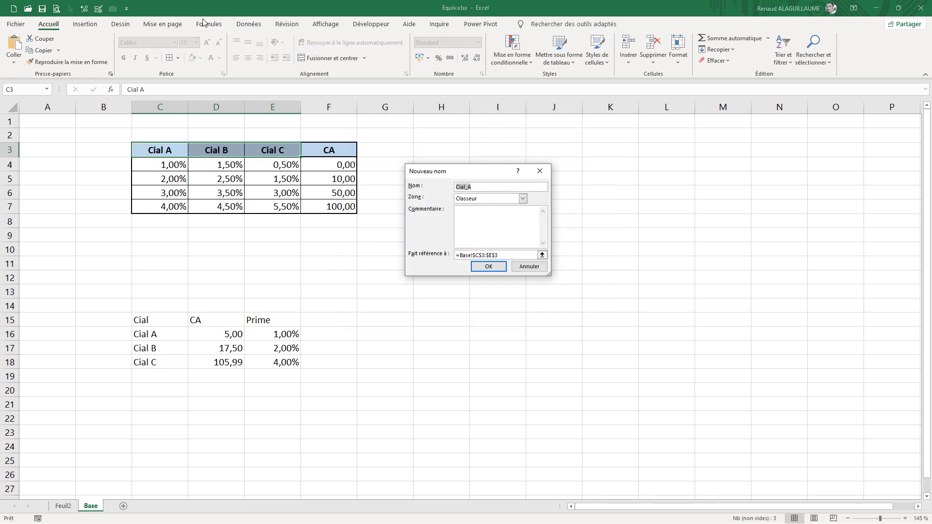
type("Cia")
key("Return")
key("Escape")
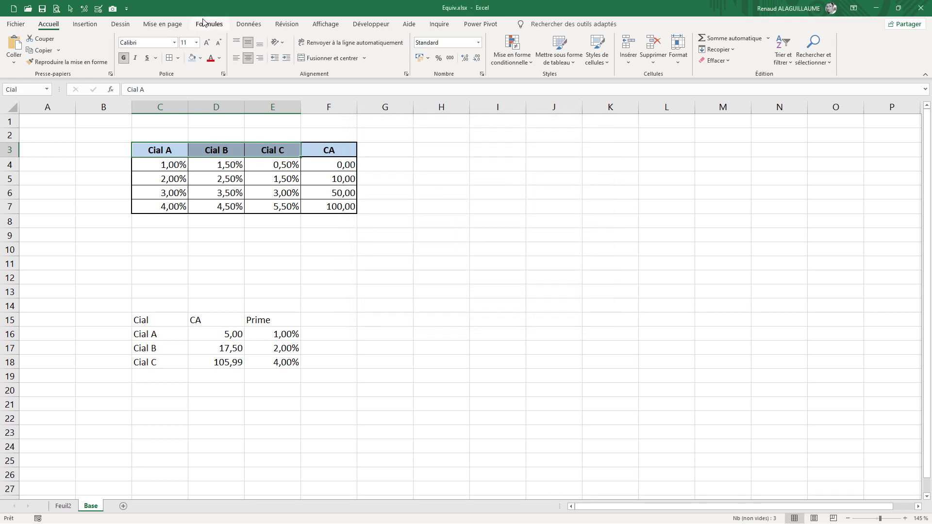
Step: Enter =EQUIV(C16;Cial;0) in F16 to find the salesperson's column position, and fill it down to F18
left_click(321, 337)
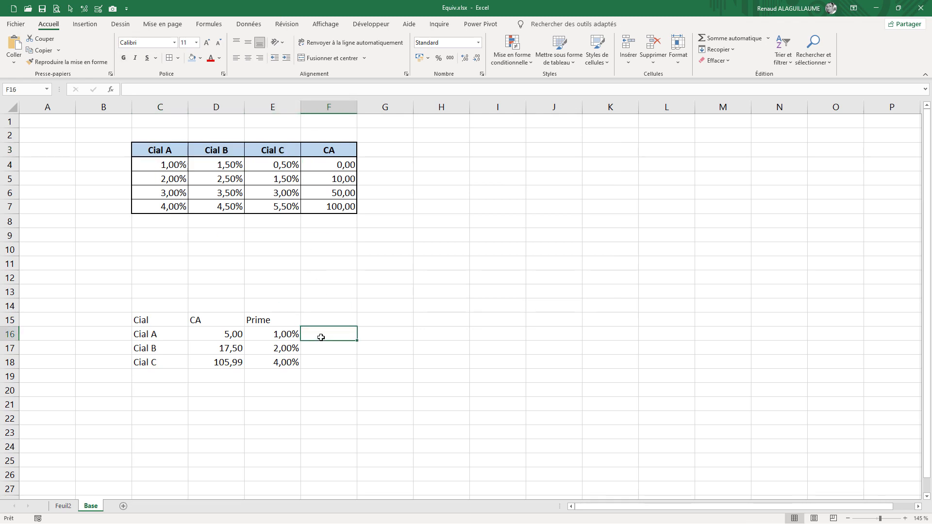
type("=equiv")
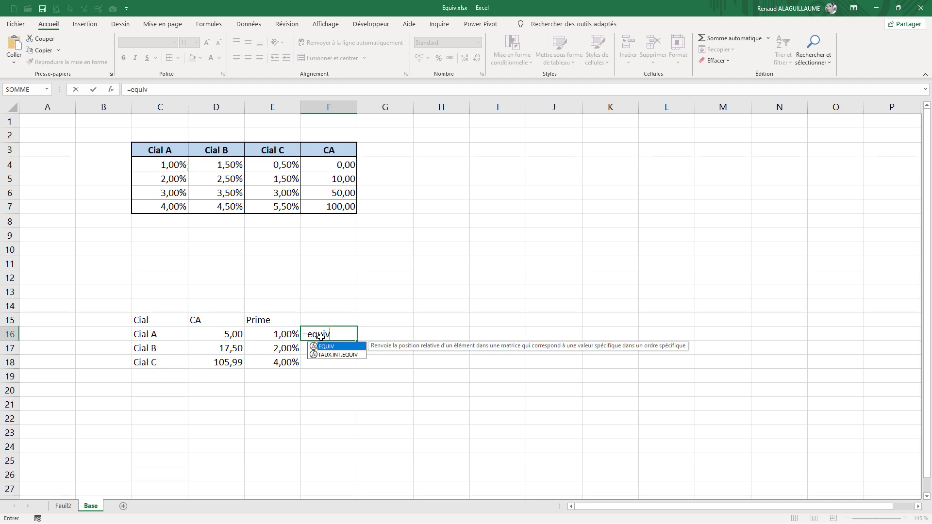
key("Tab")
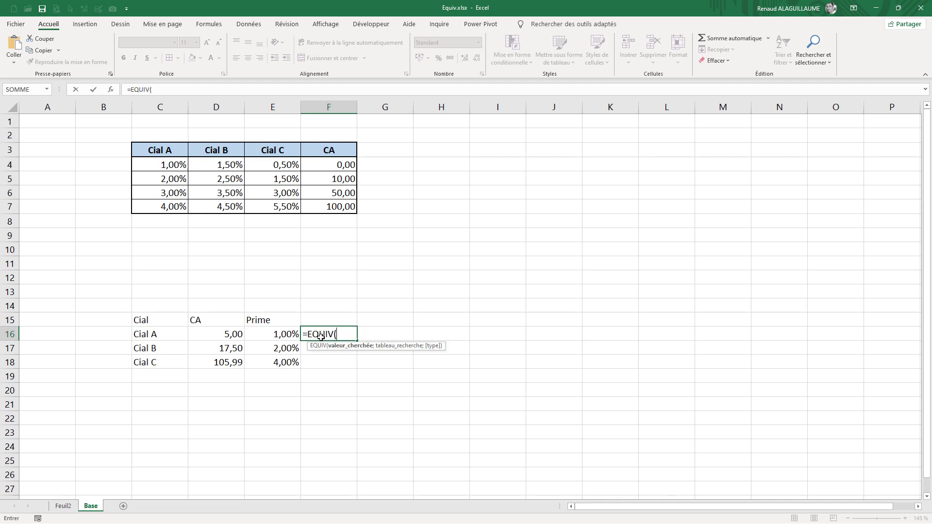
left_click(168, 336)
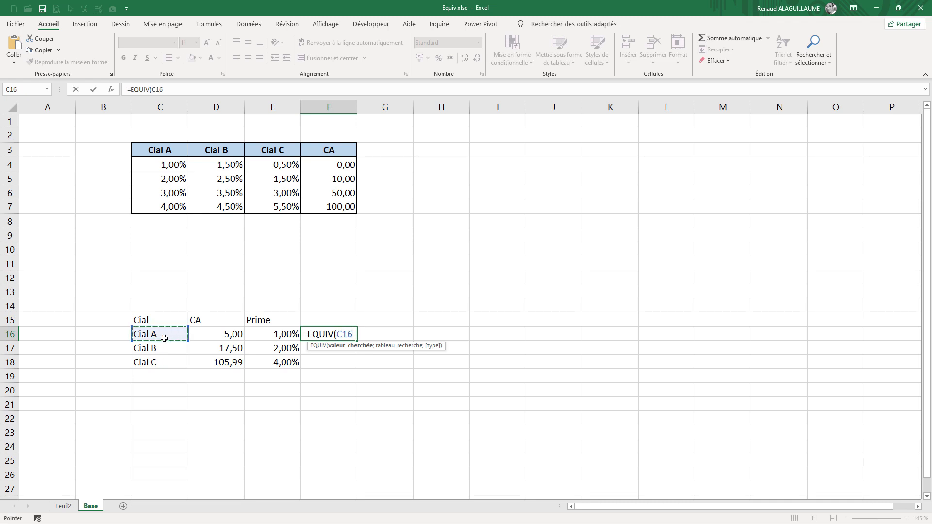
type(";")
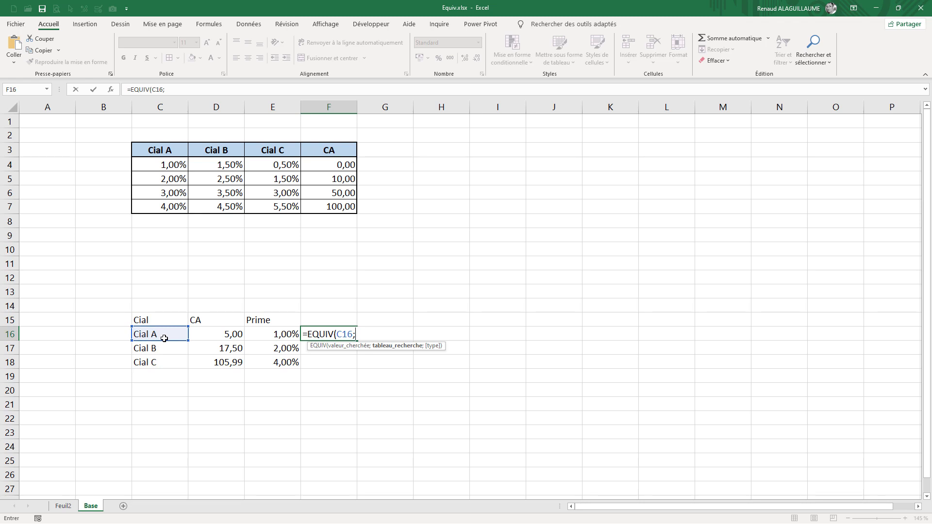
key("F3")
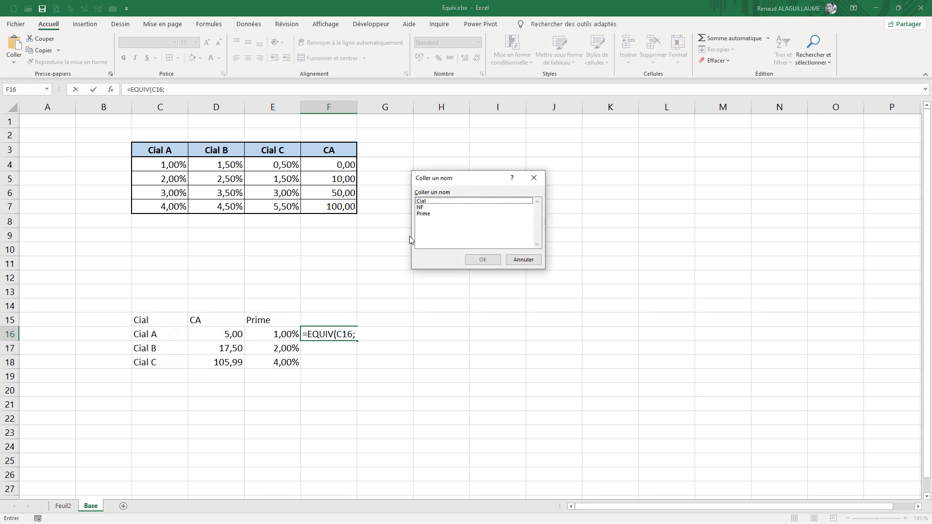
key("Down")
key("Return")
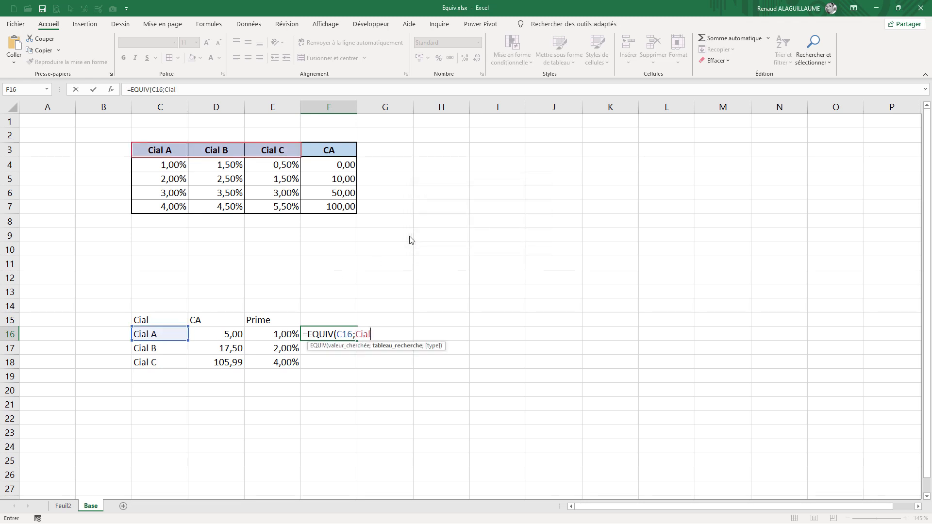
type(";")
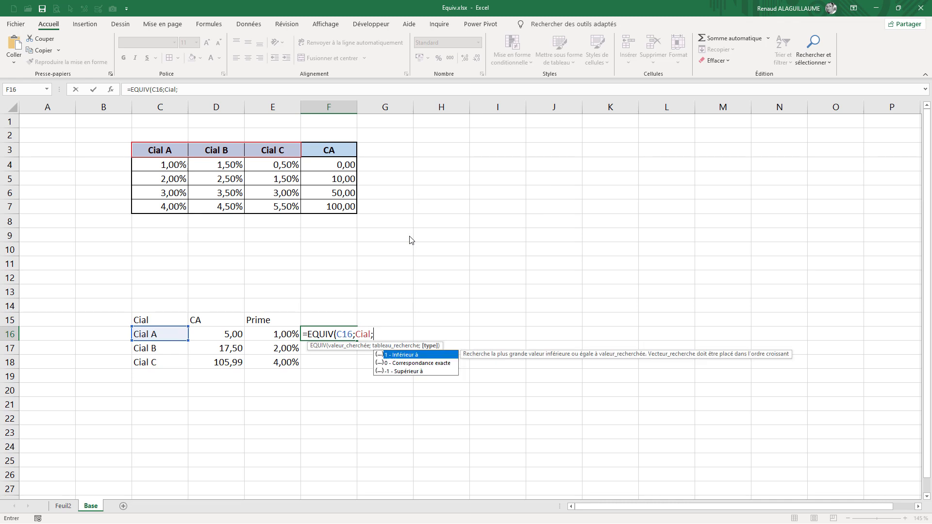
type("0")
key("ctrl+Return")
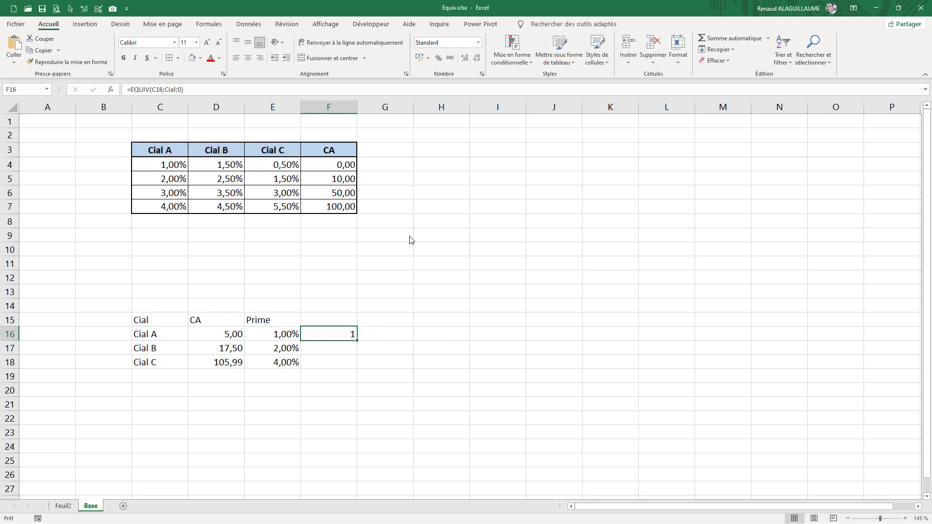
double_click(357, 340)
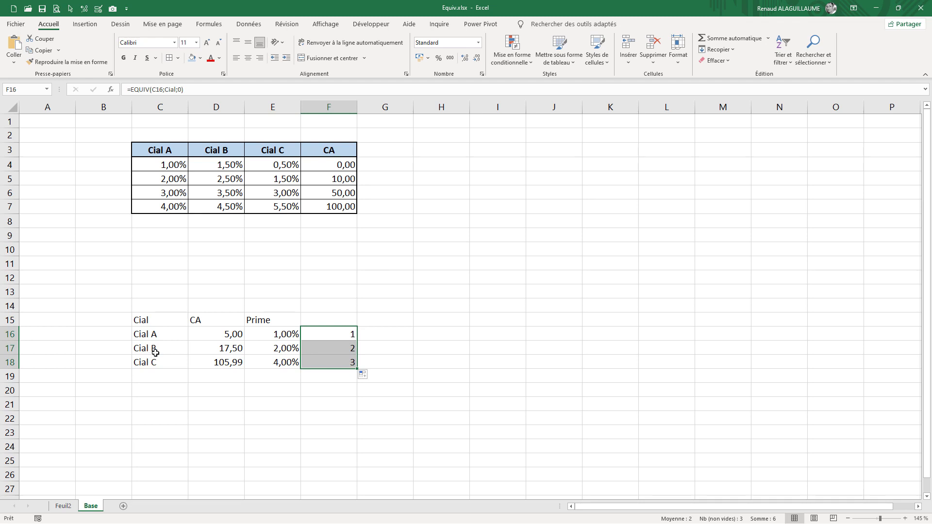
double_click(334, 336)
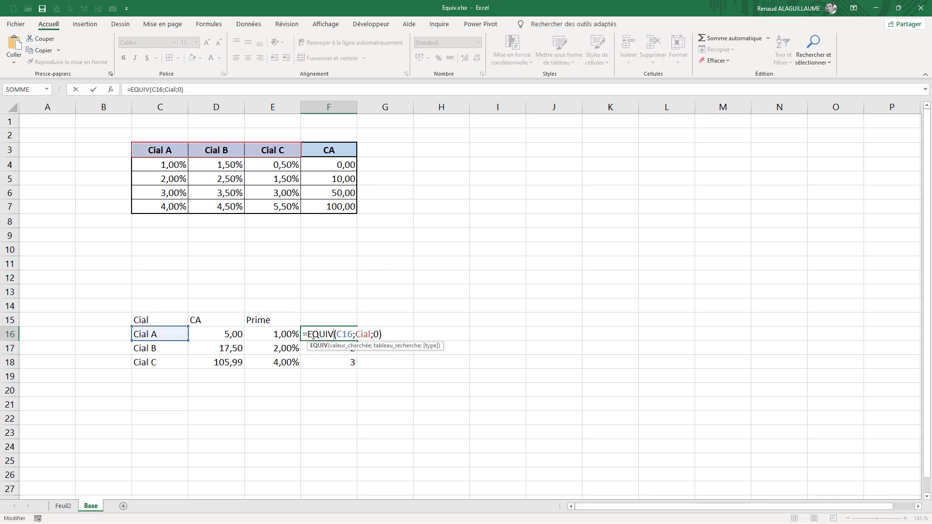
left_click_drag(309, 335, 395, 334)
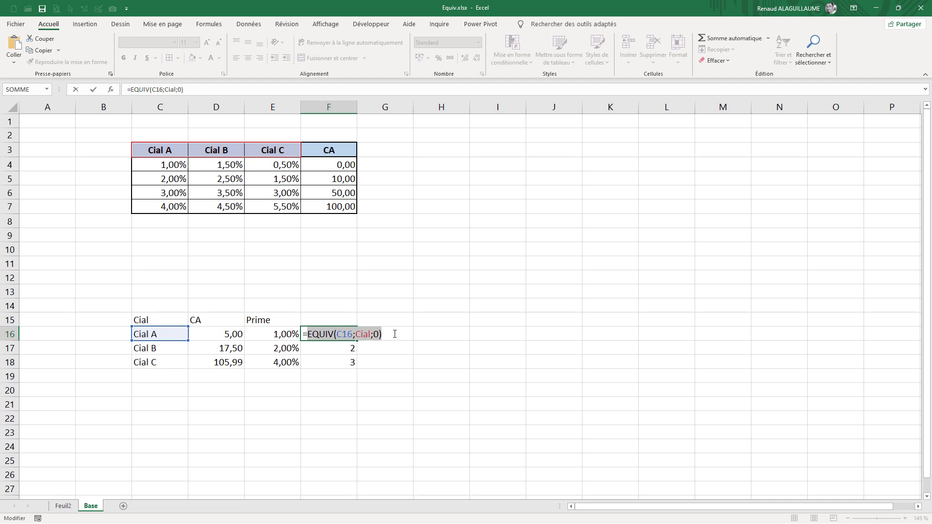
key("Escape")
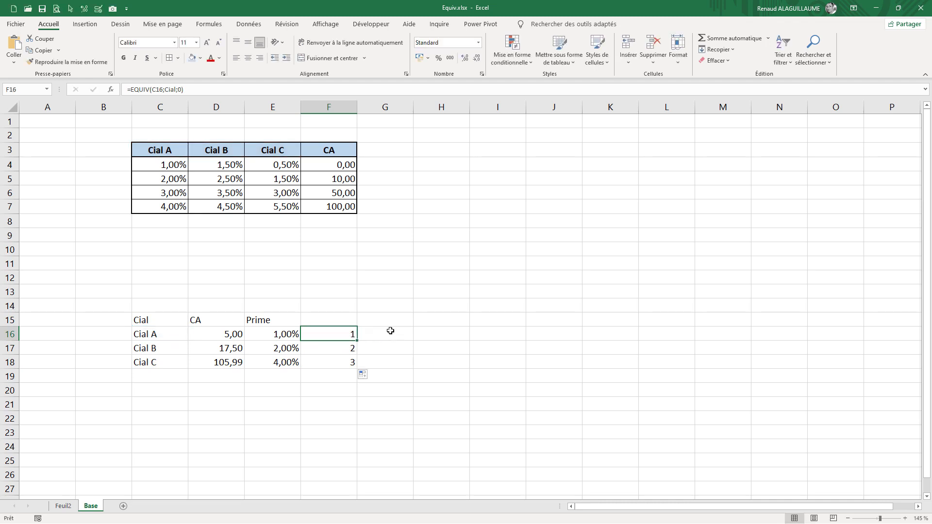
Step: Replace the column argument of the INDEX formula in E16 with a copy of the EQUIV(C16;Cial;0) expression from F16
double_click(323, 332)
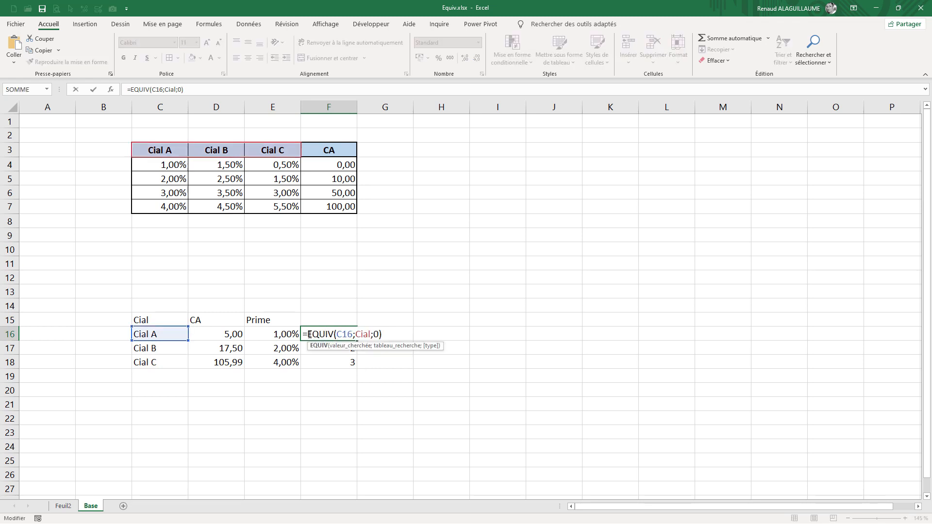
left_click(307, 334)
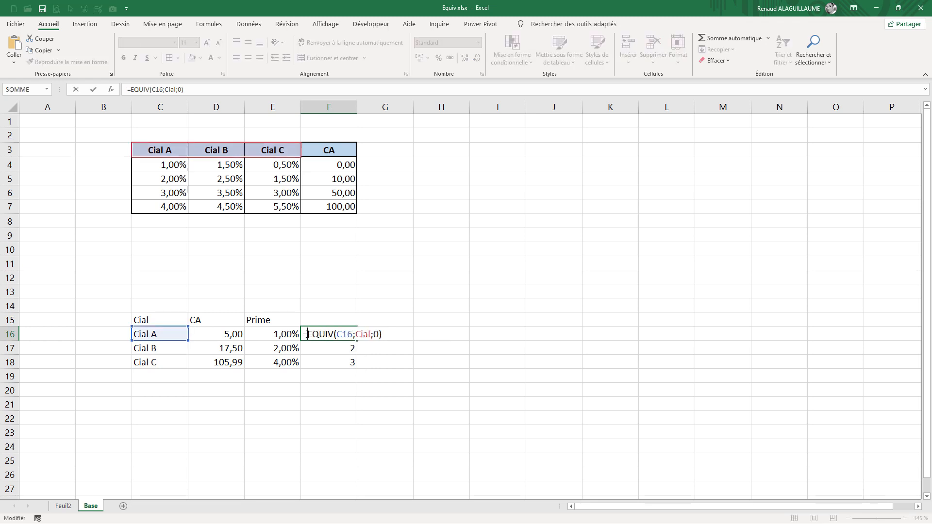
left_click_drag(308, 334, 399, 335)
key("ctrl+c")
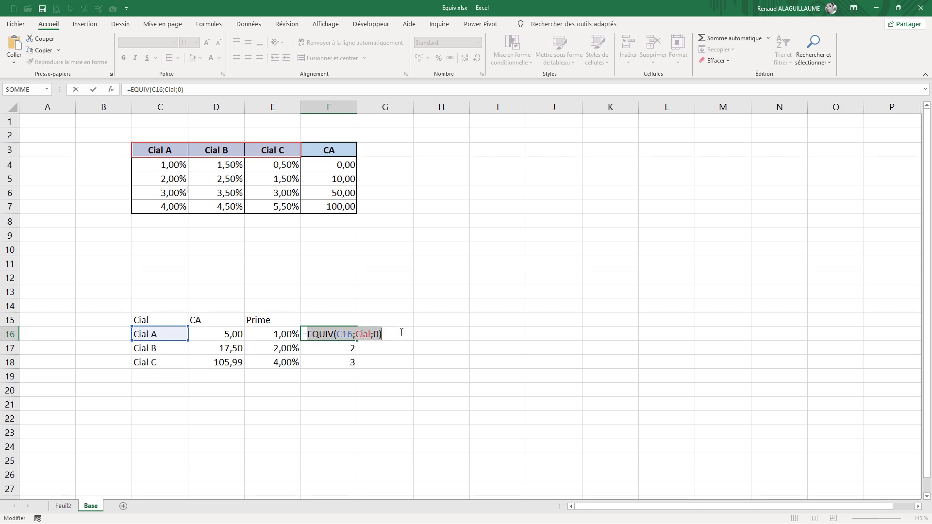
key("Escape")
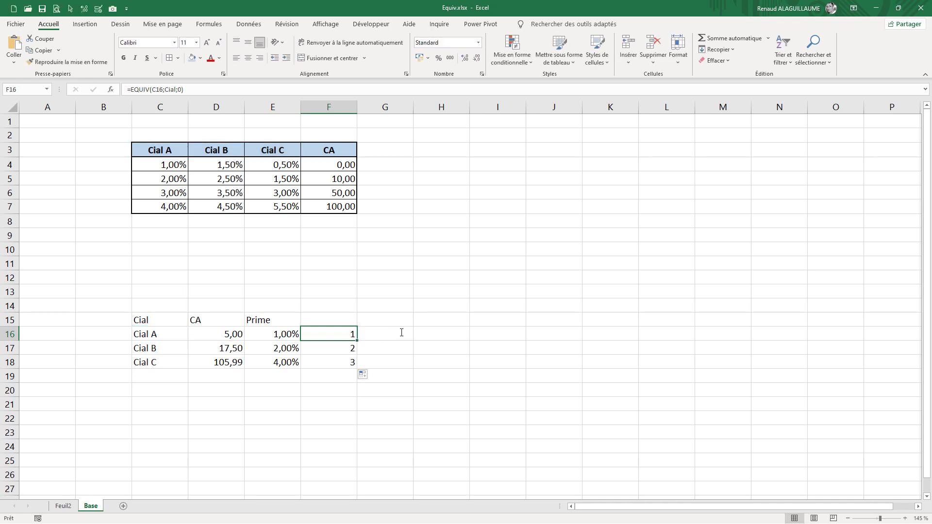
double_click(278, 335)
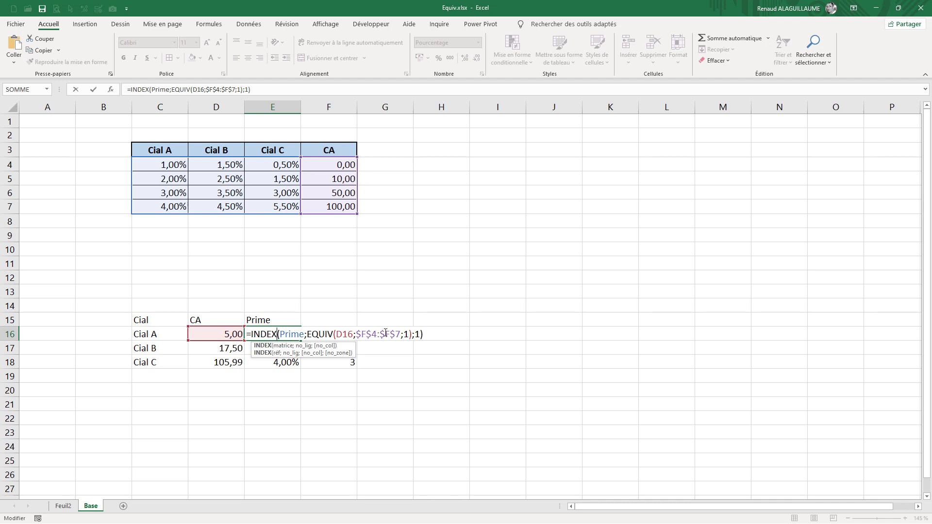
double_click(419, 334)
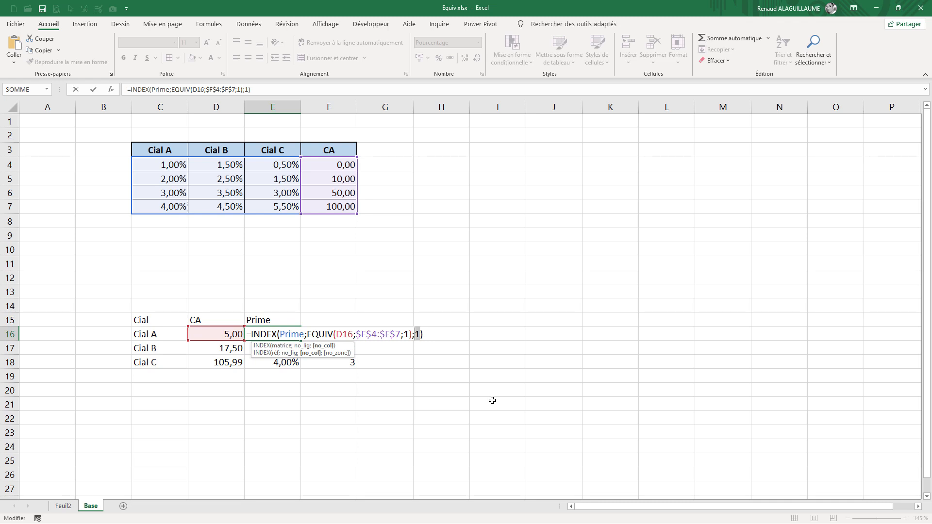
key("BackSpace")
key("ctrl+v")
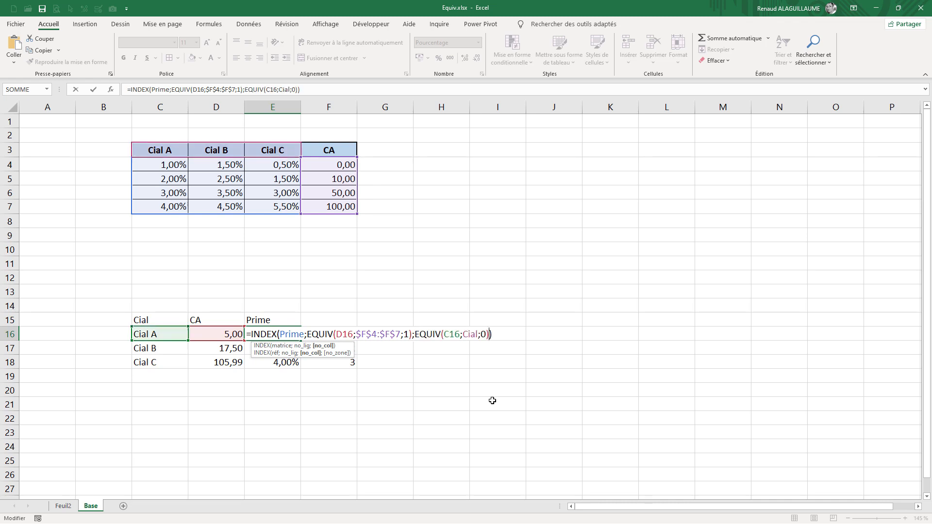
key("Return")
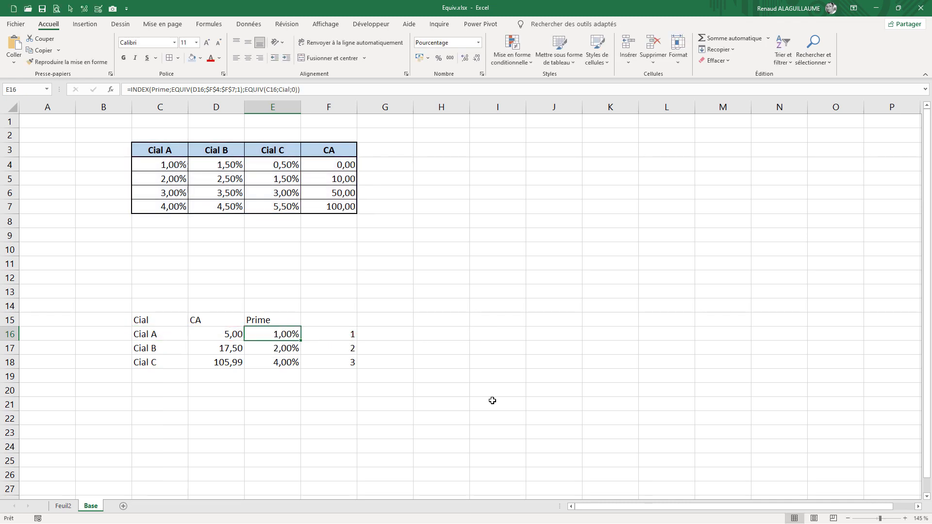
Step: Fill the completed INDEX formula from E16 down to E18, and clear the helper EQUIV formulas in column F
left_click_drag(300, 341, 303, 369)
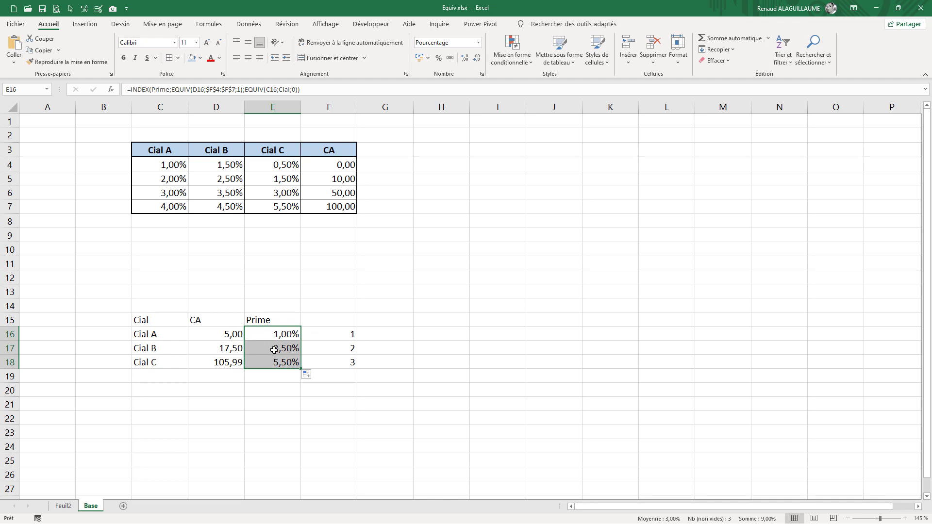
left_click_drag(348, 335, 348, 369)
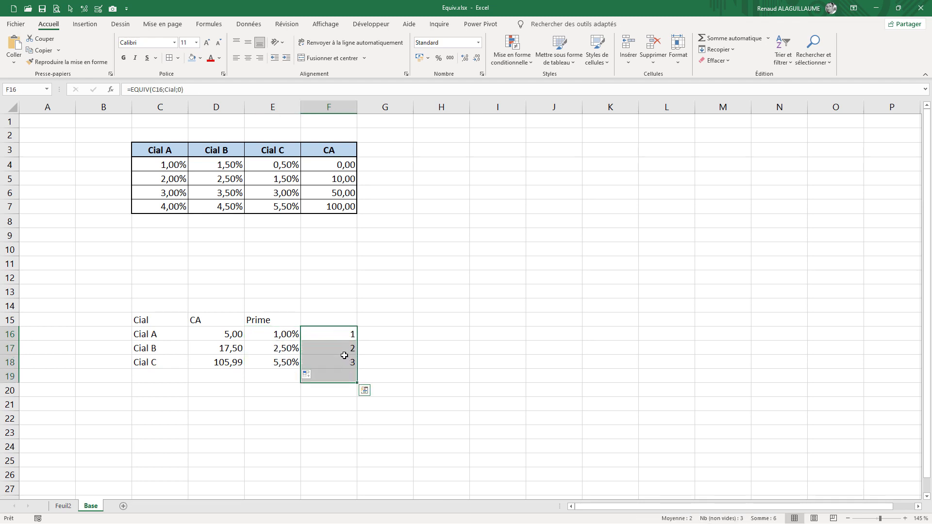
key("Delete")
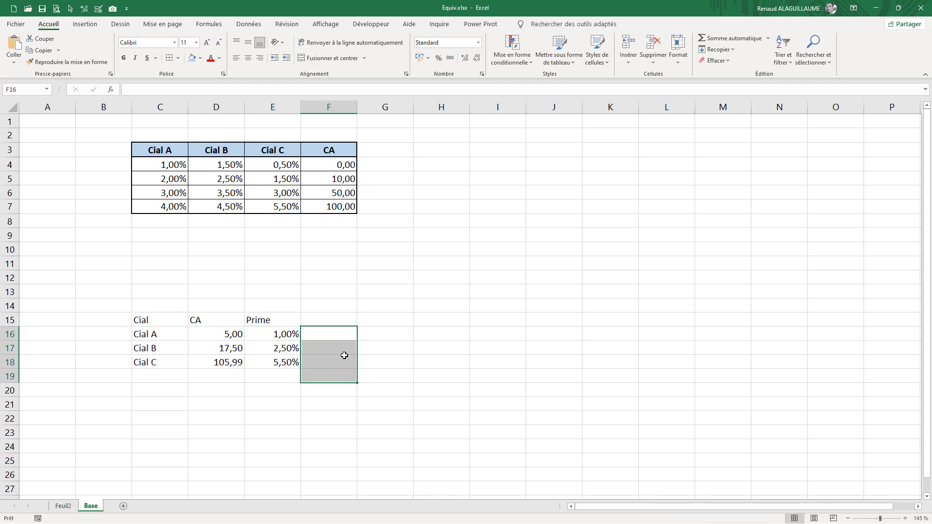
Step: Test the rate lookup by changing the salesperson in C18 to Cial B, and restore it to Cial C
double_click(160, 363)
key("BackSpace")
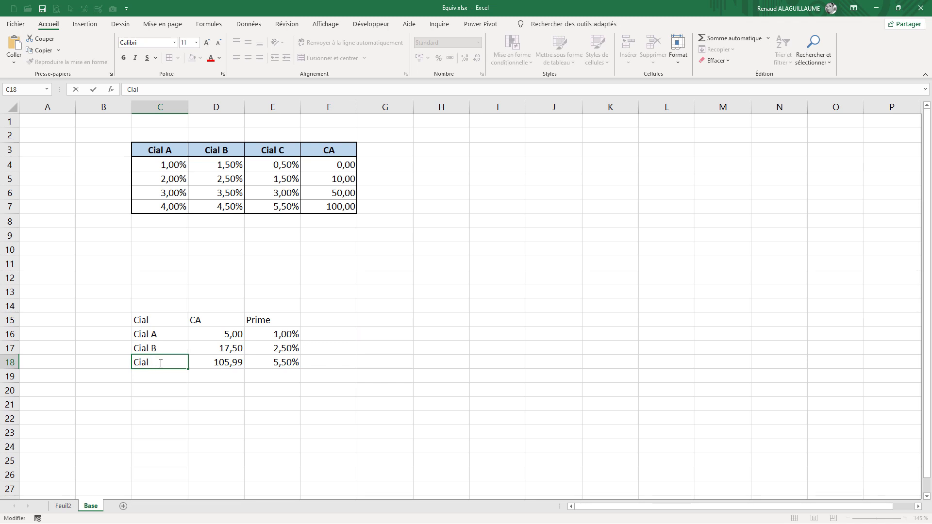
type("B")
key("ctrl+Return")
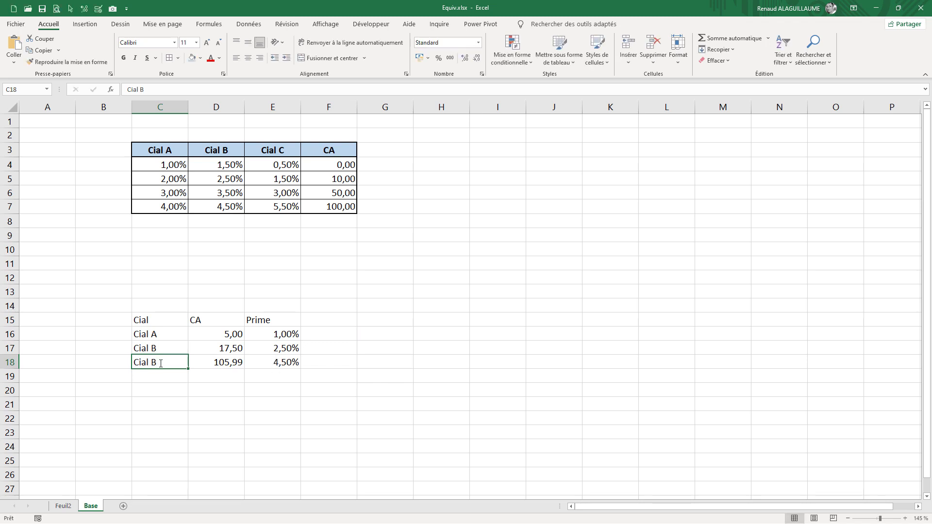
double_click(161, 363)
key("BackSpace")
type("C")
key("ctrl+Return")
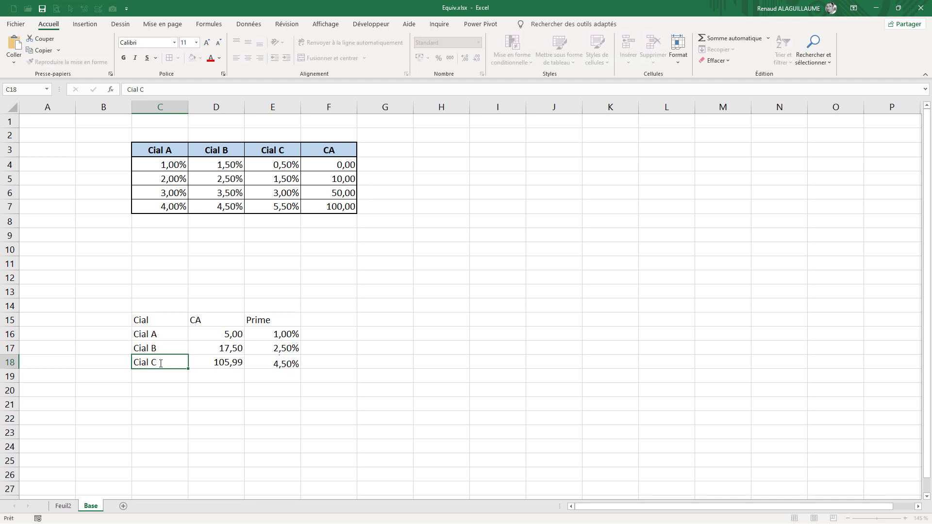
Step: Set the turnover in D18 to 95,99, and check the resulting rate against the table's Cial C rate in E6
left_click(212, 364)
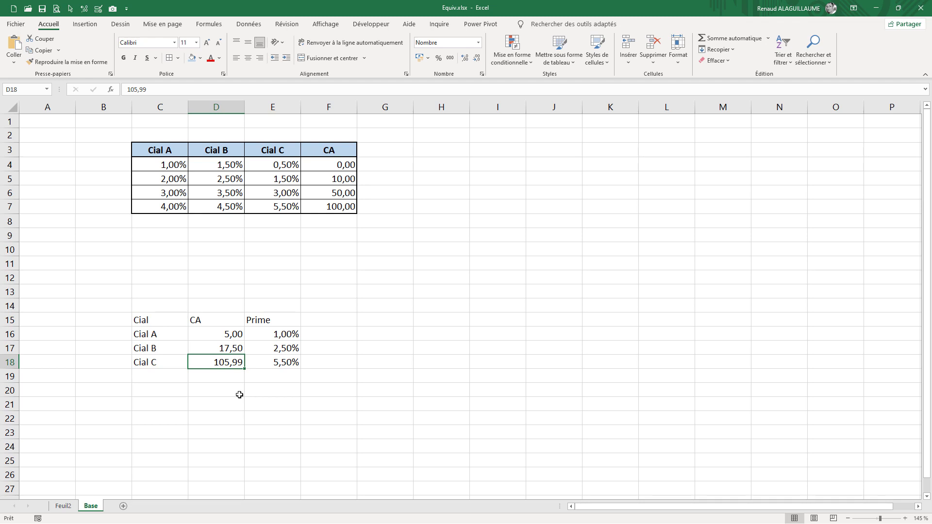
type("95,99")
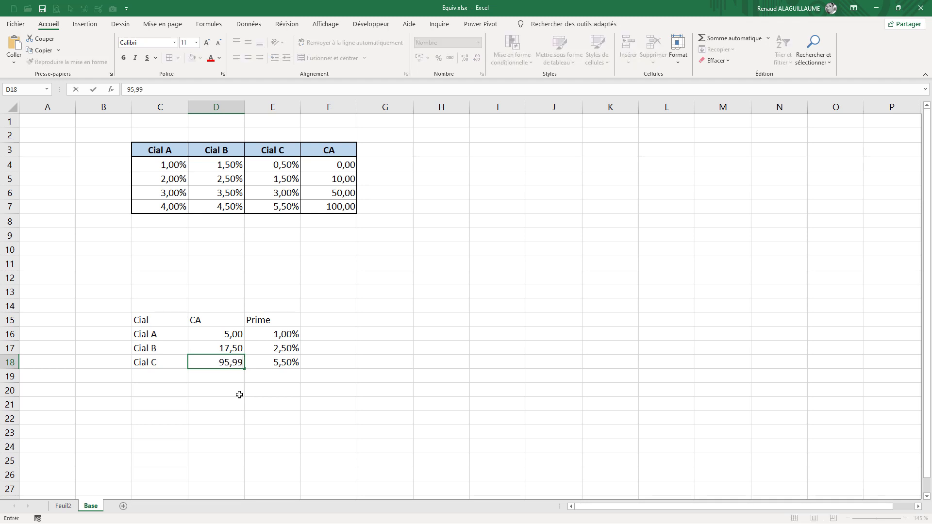
key("ctrl+Return")
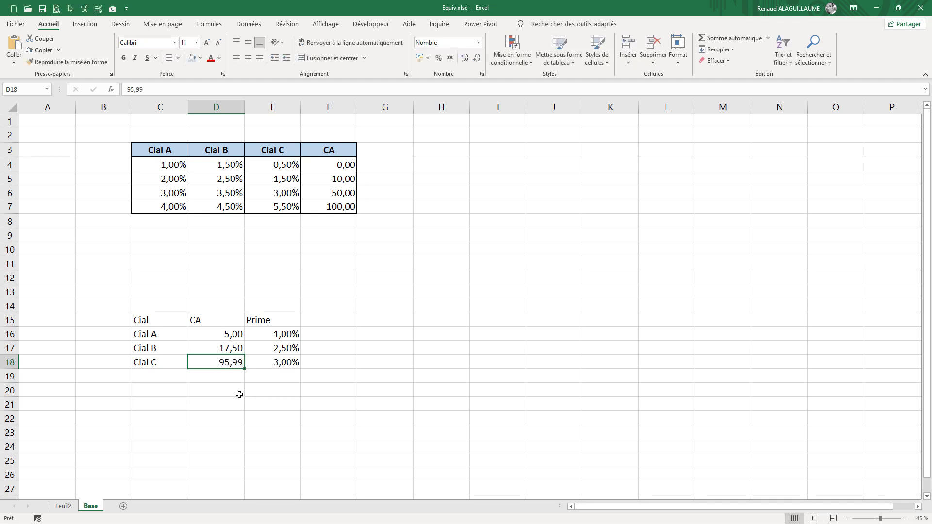
left_click(287, 193)
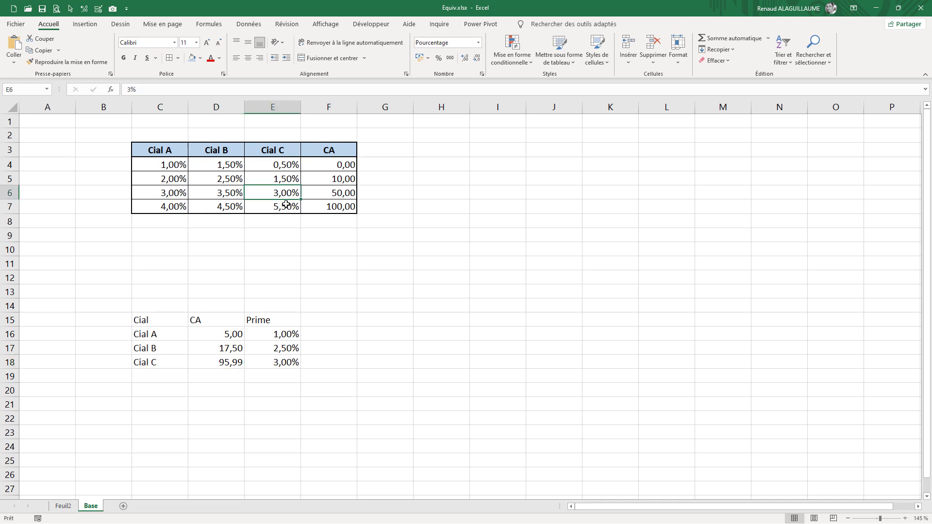